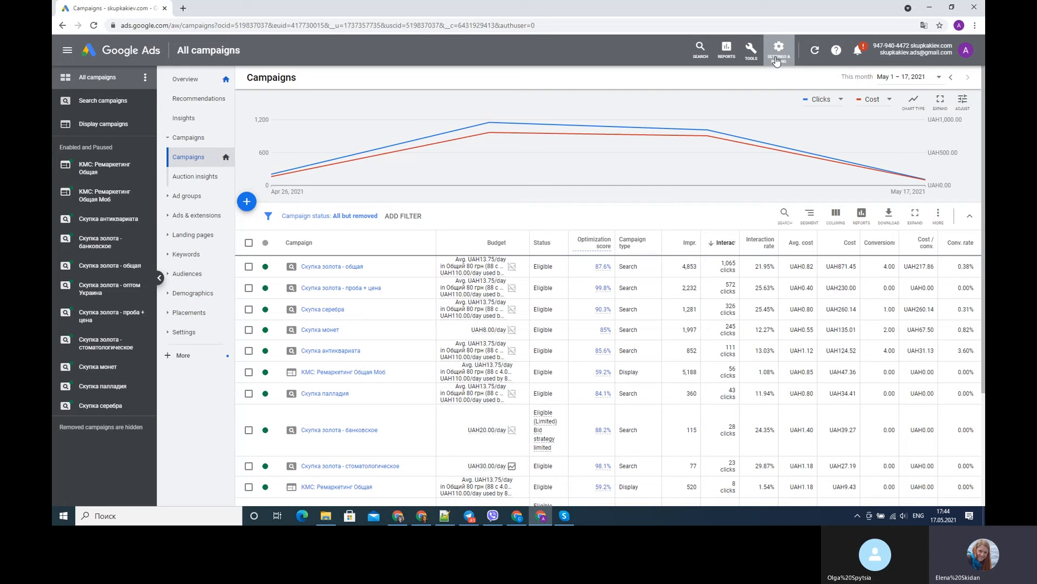
- Open the YouTube entry in the account's linked accounts and start adding a channel
click(777, 59)
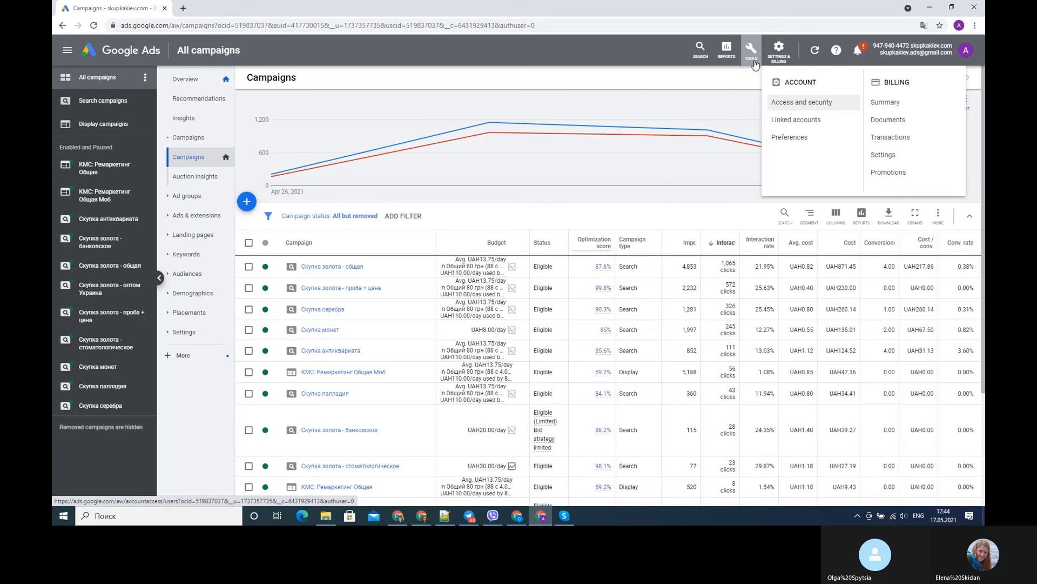
click(793, 122)
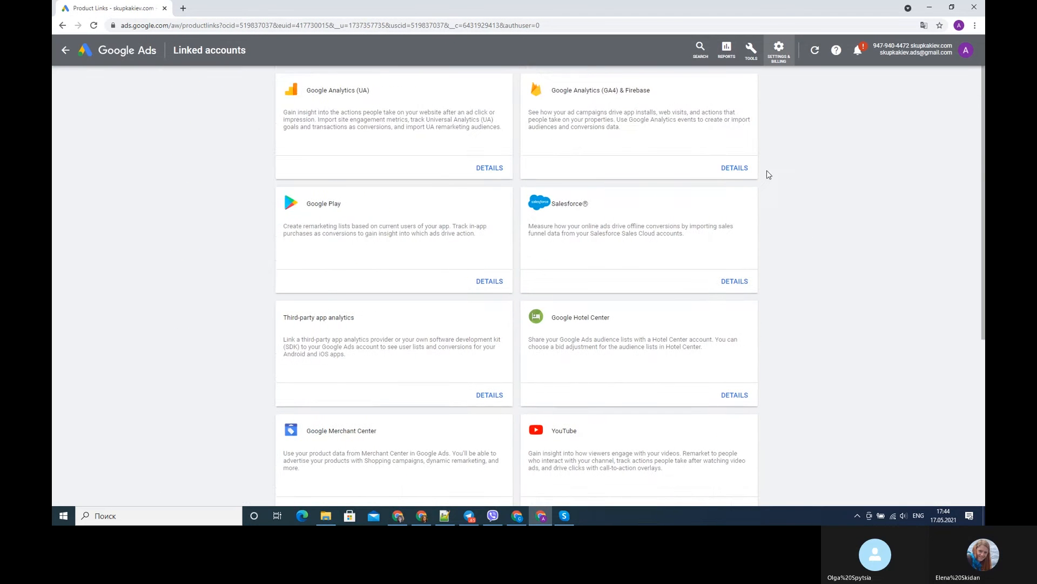
scroll(638, 342, down, 3)
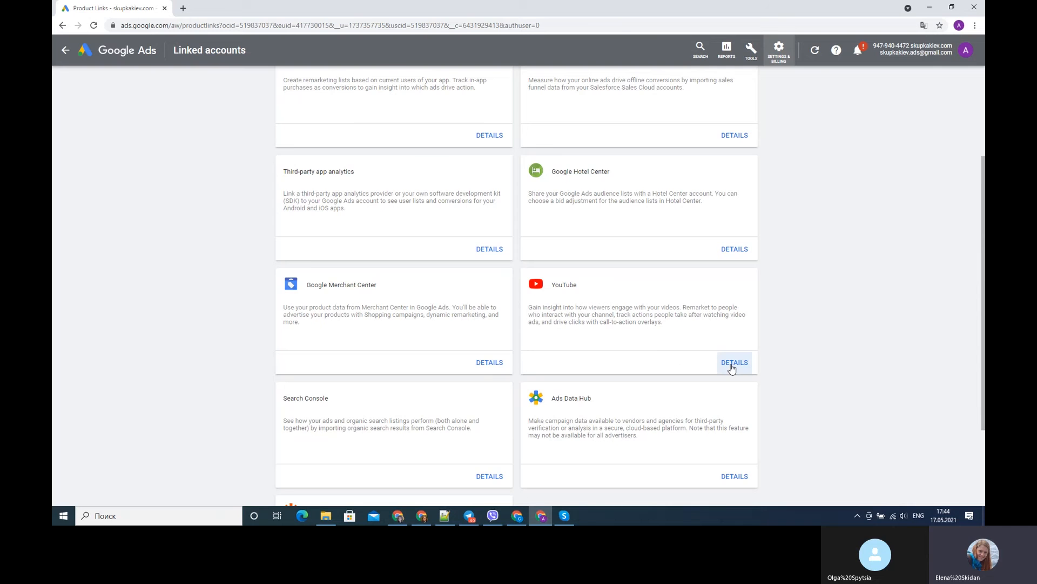
click(732, 364)
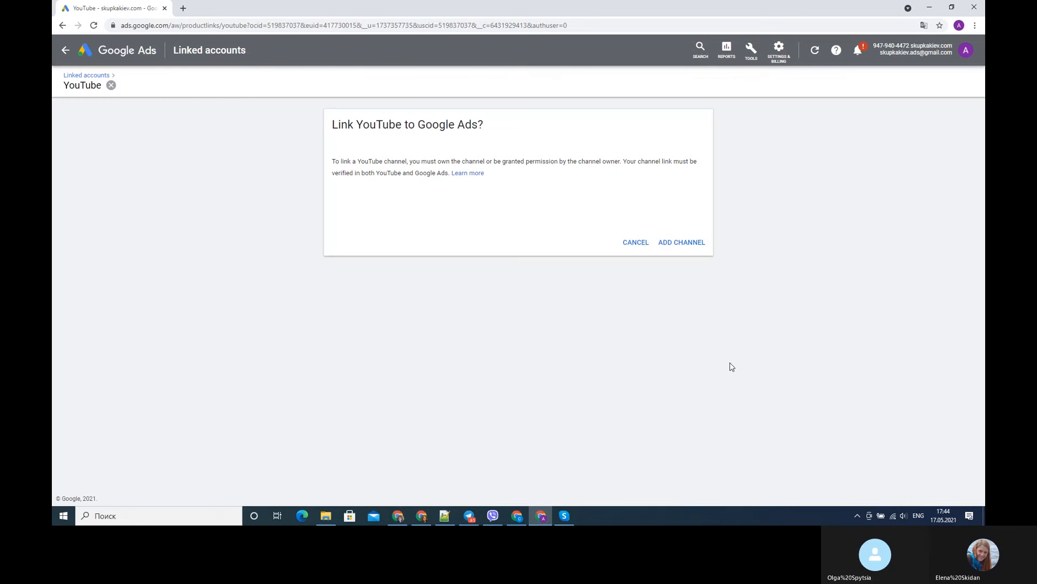
click(691, 243)
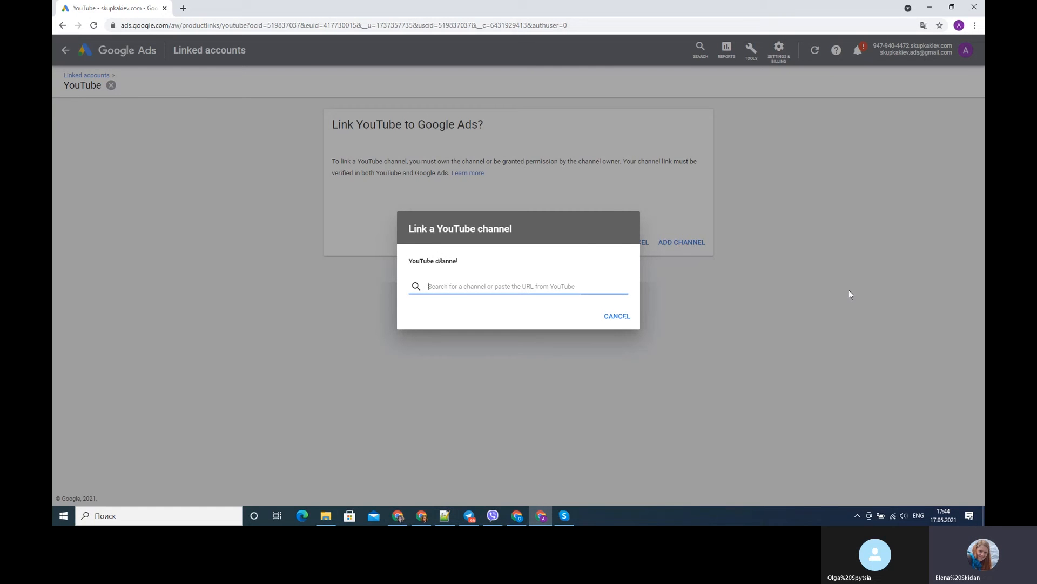
- Switch to the YouTube browser window, get the channel page's URL, and return to Google Ads
click(517, 513)
click(342, 26)
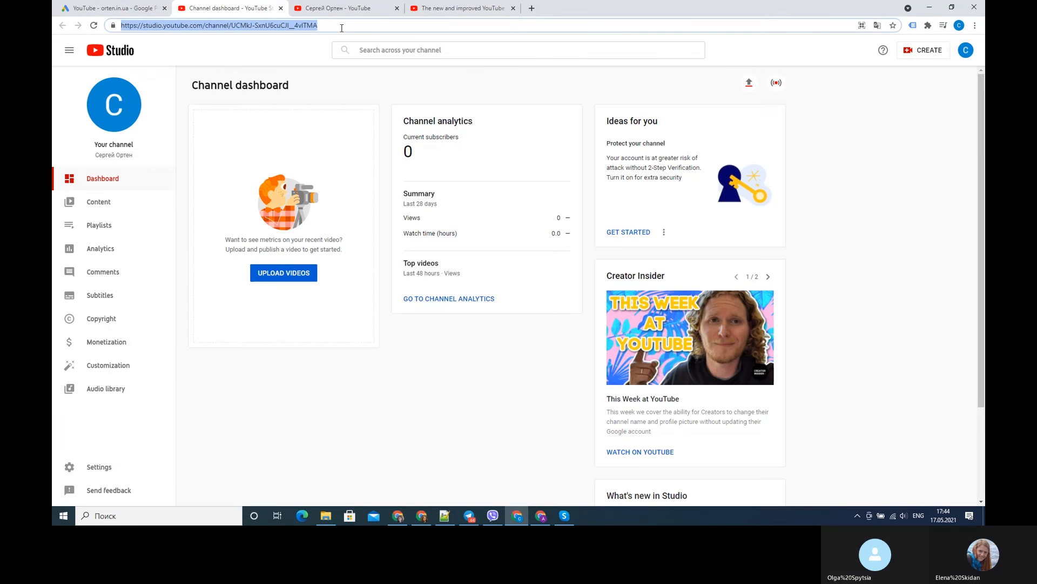
click(446, 8)
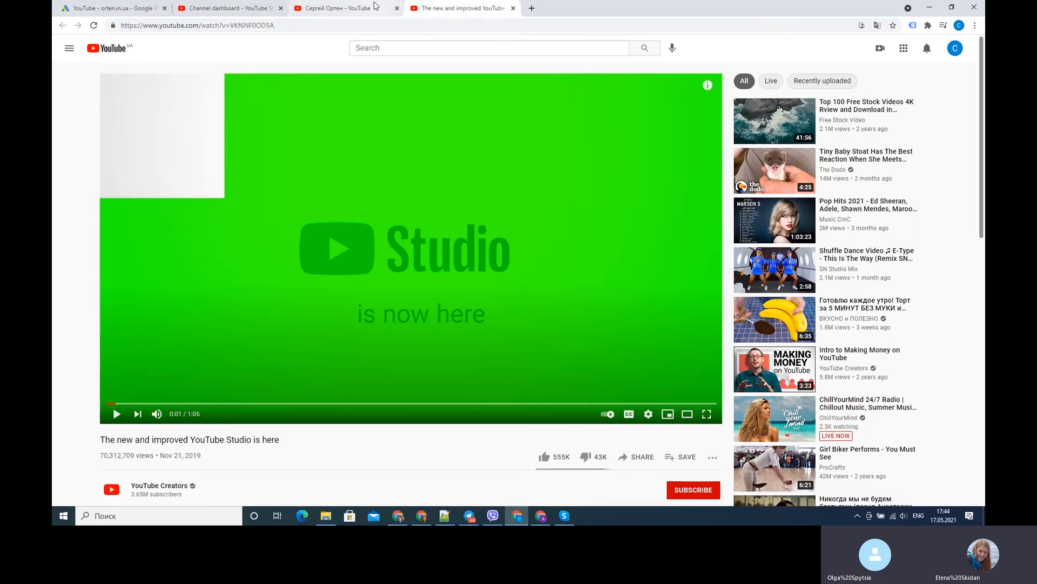
click(376, 6)
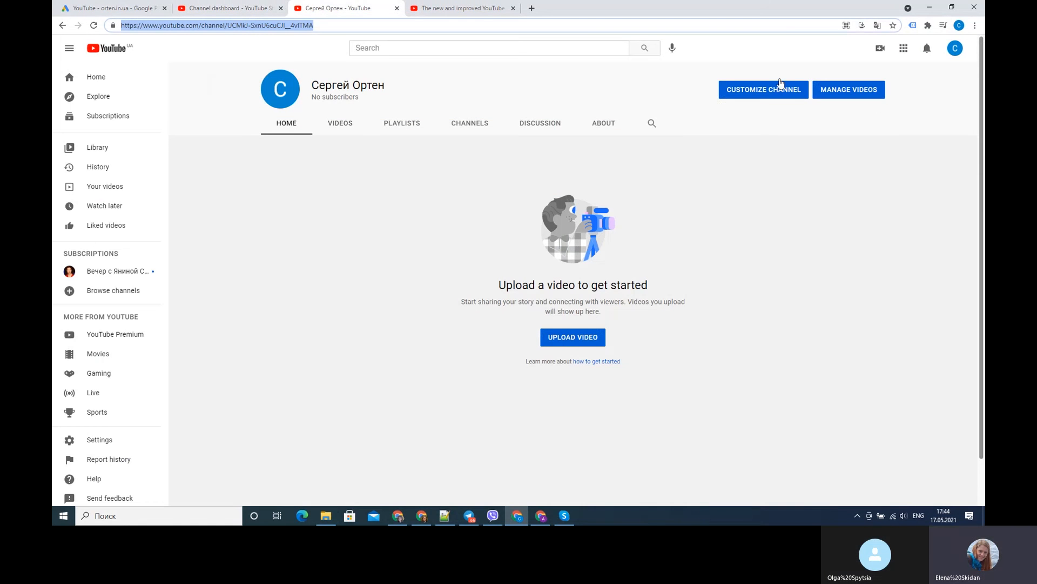
click(932, 7)
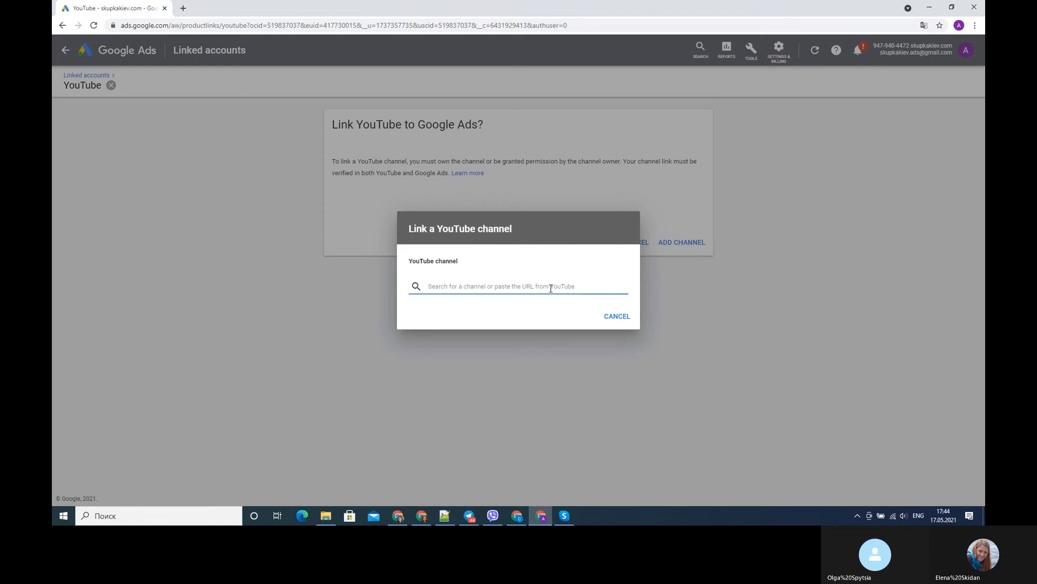
- Look up the YouTube channel by its pasted URL, cancel the link, and return to the campaigns overview
text(https://www.youtube.com/channel/UCMkJ-SxnU6cuCJl__4vITMA)
click(606, 304)
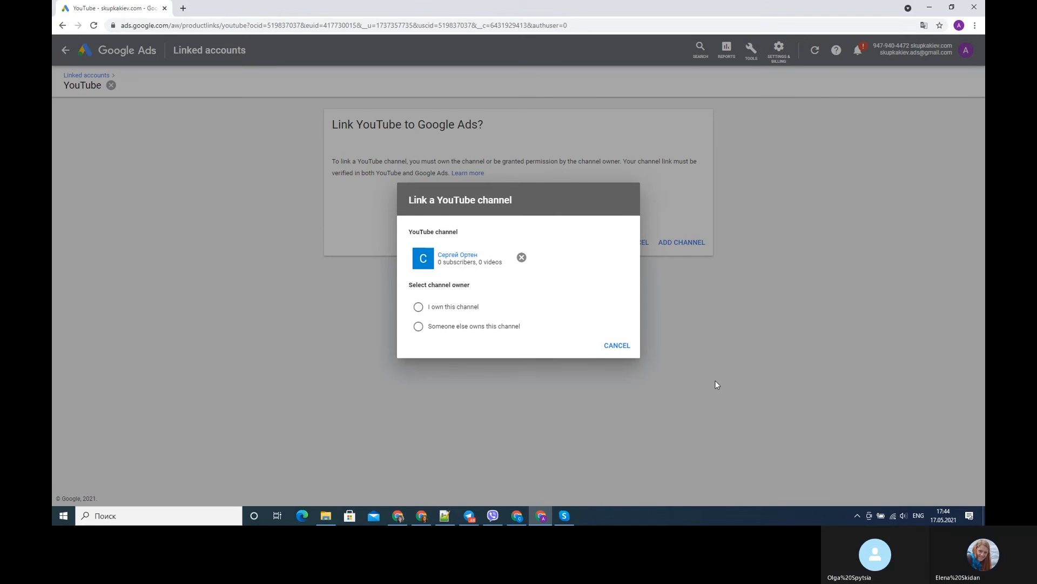
click(619, 346)
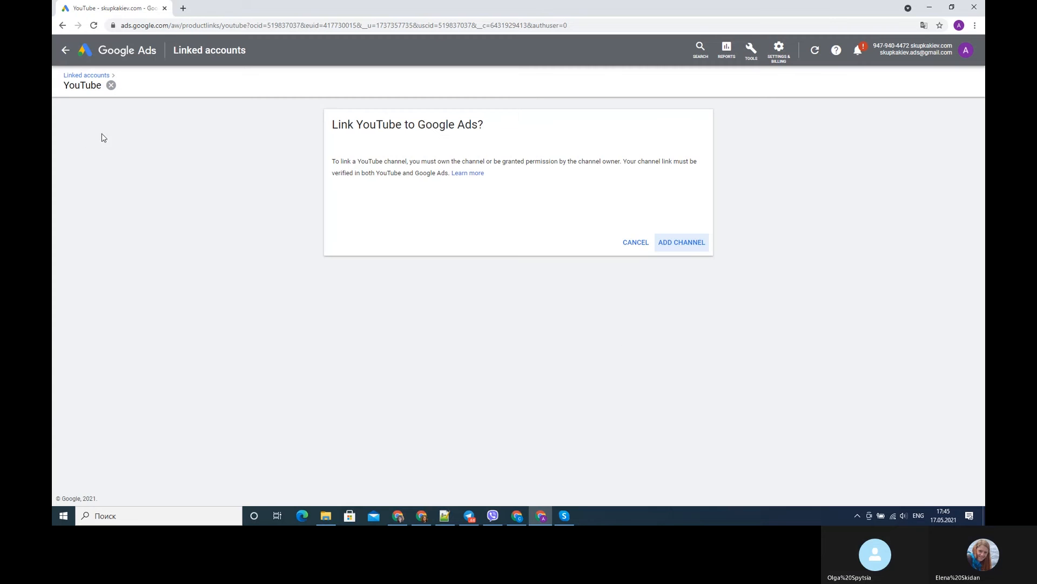
click(64, 54)
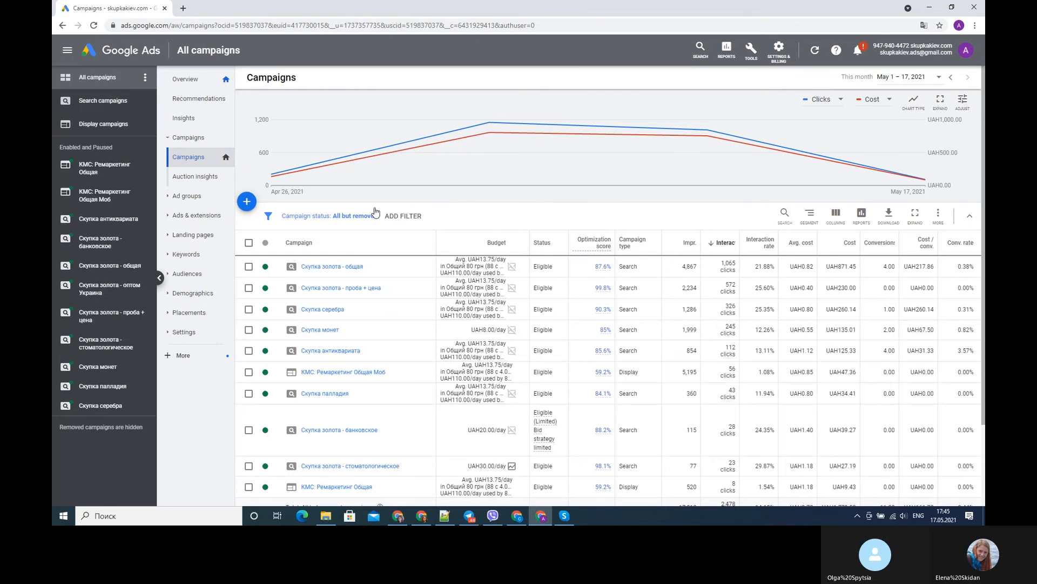
- Create a new campaign without a goal's guidance, using the Video type and the Custom video campaign subtype
click(247, 203)
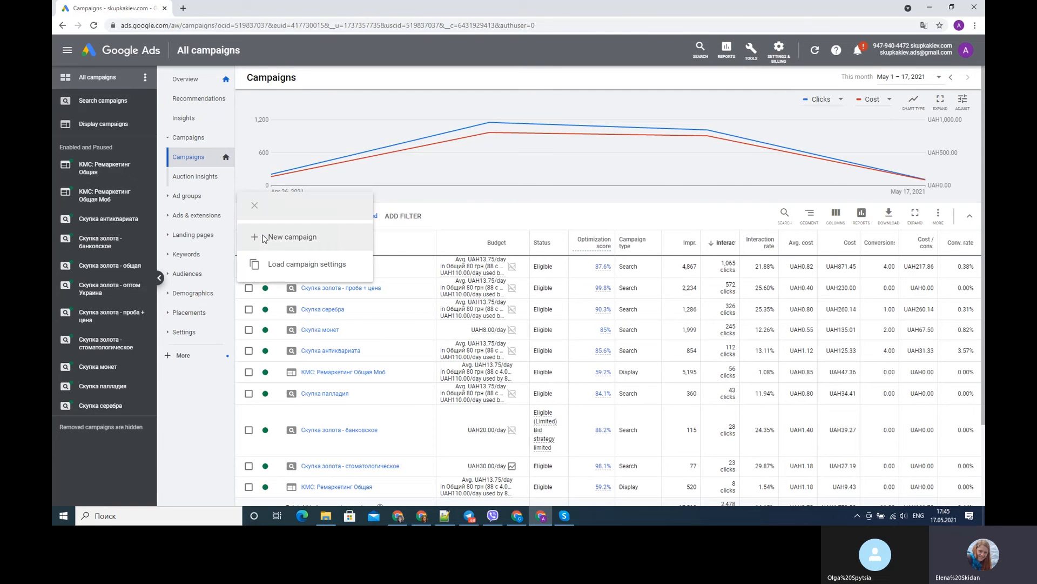
click(264, 238)
click(696, 254)
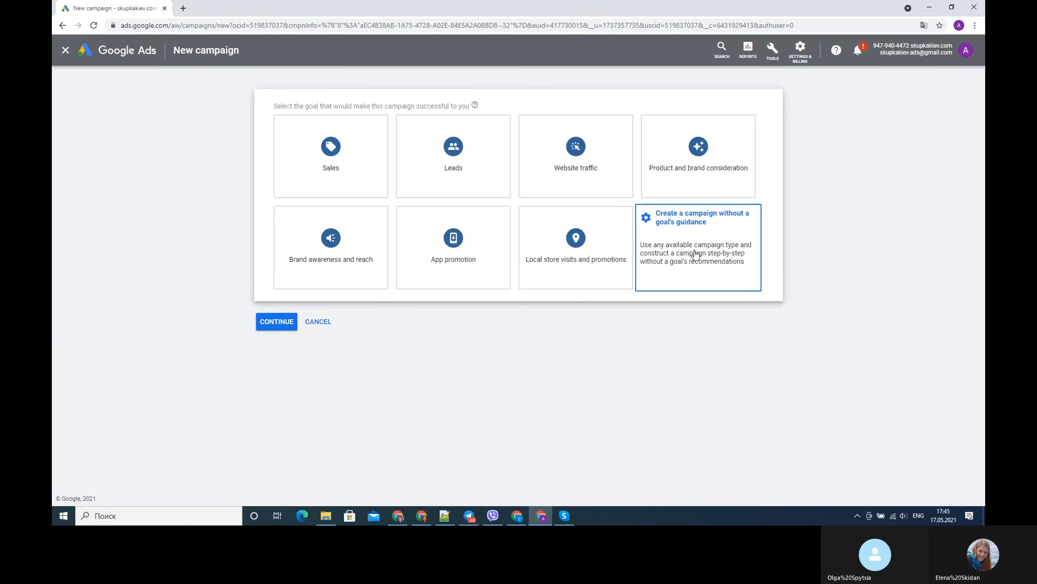
click(696, 254)
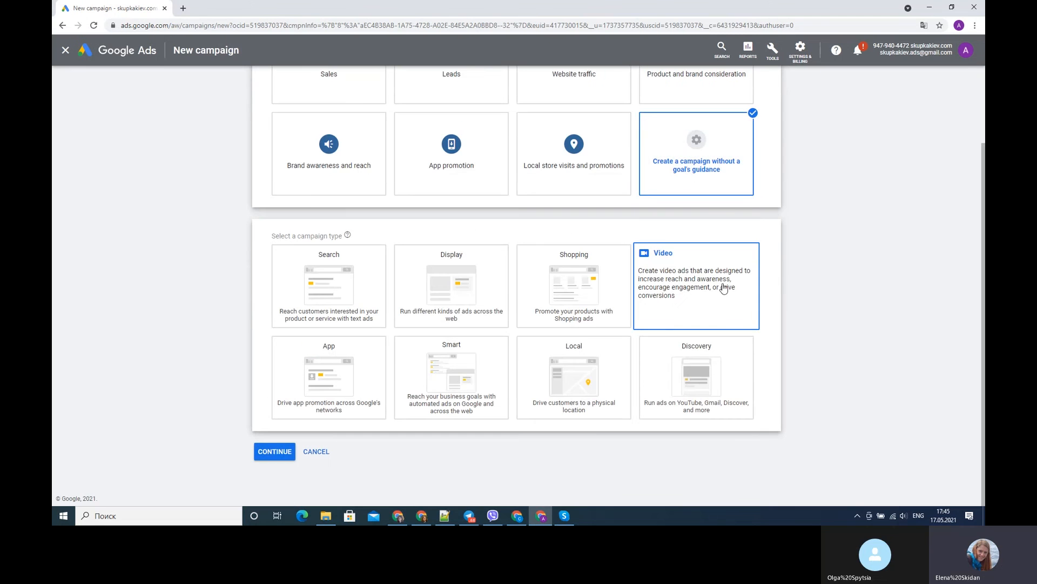
click(698, 294)
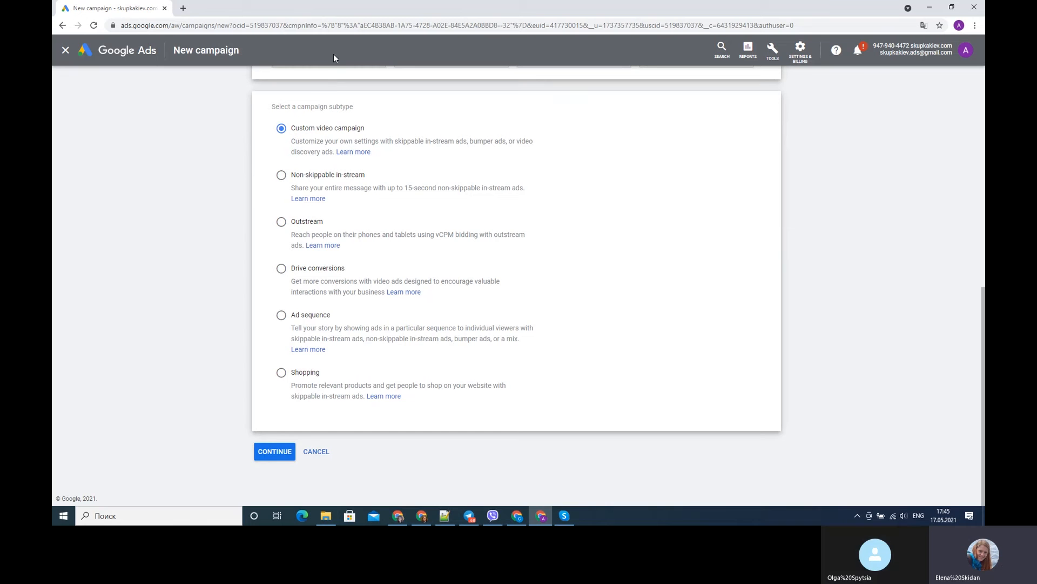
click(276, 455)
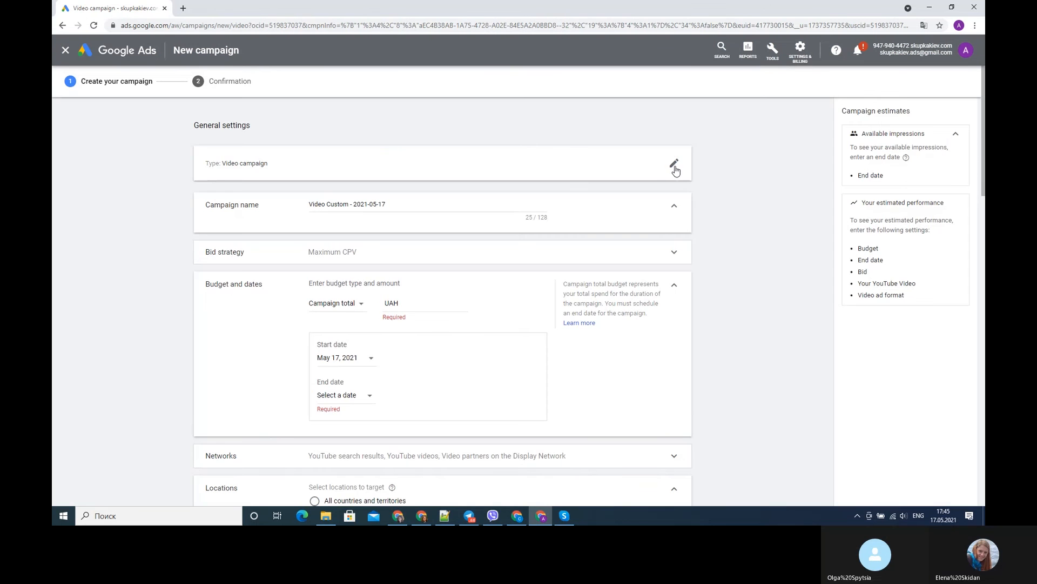
- Set the campaign's budget type to Daily with an amount of UAH 10.00
scroll(469, 217, down, 3)
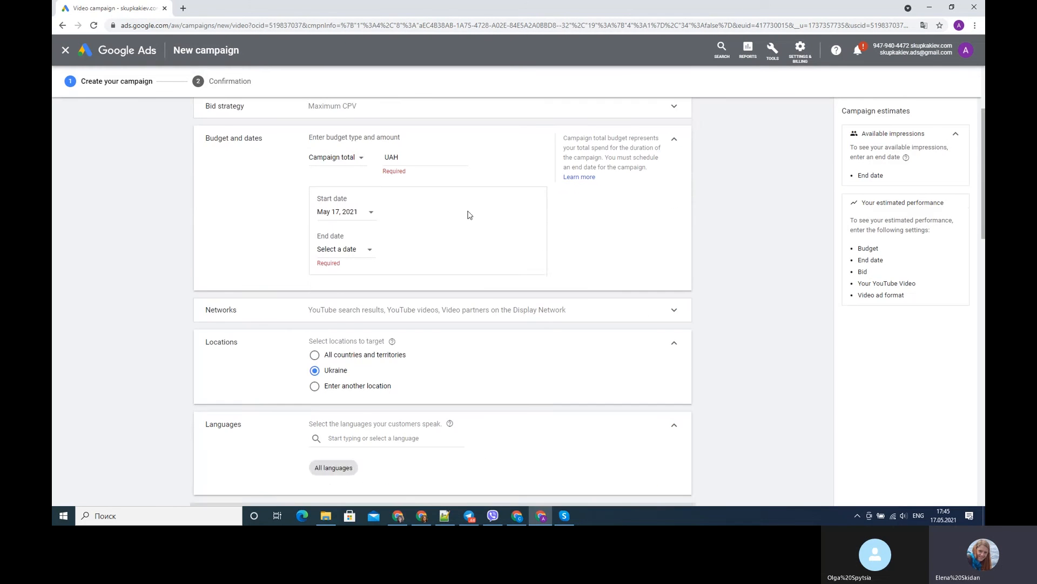
scroll(470, 213, up, 1)
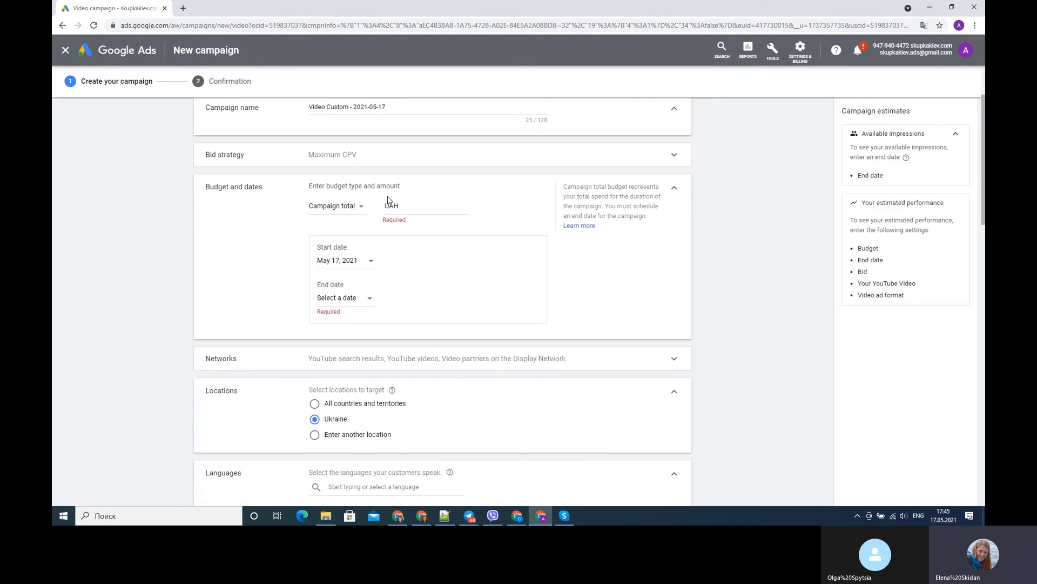
click(358, 209)
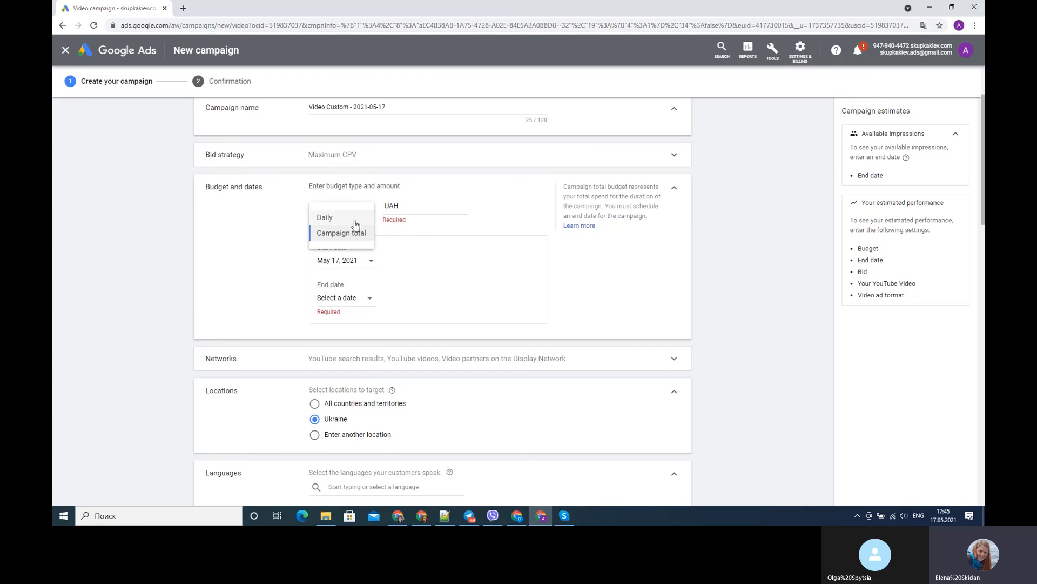
click(350, 219)
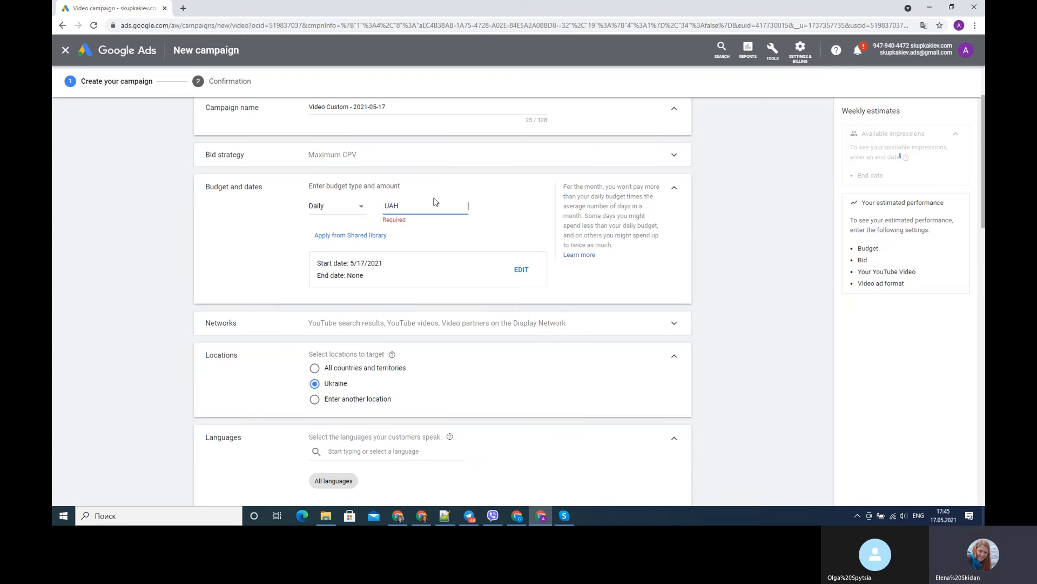
text(1000)
- Try the Campaign total budget type with its end date selection, and return the budget type to Daily
click(364, 212)
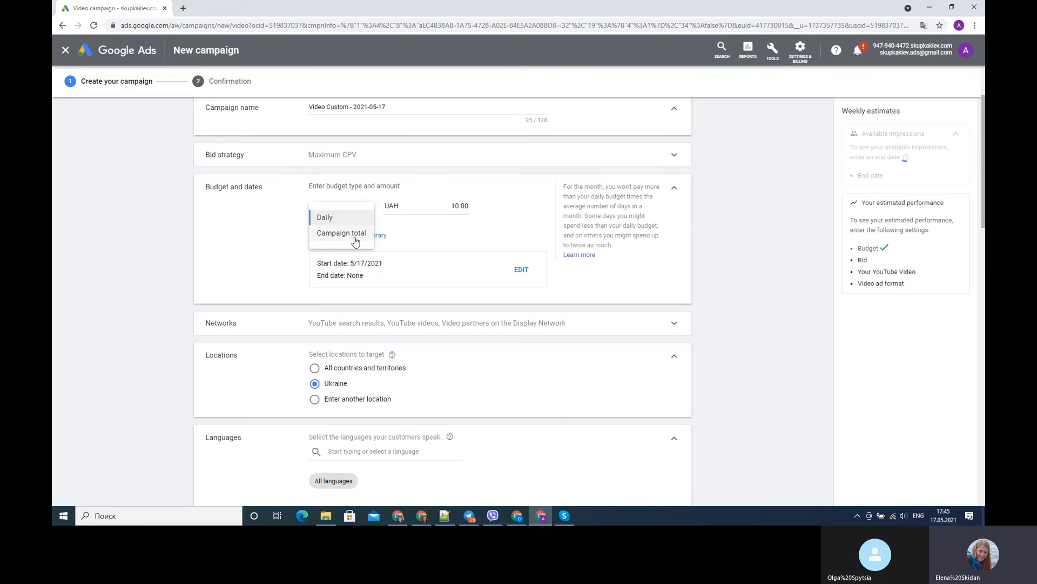
click(354, 234)
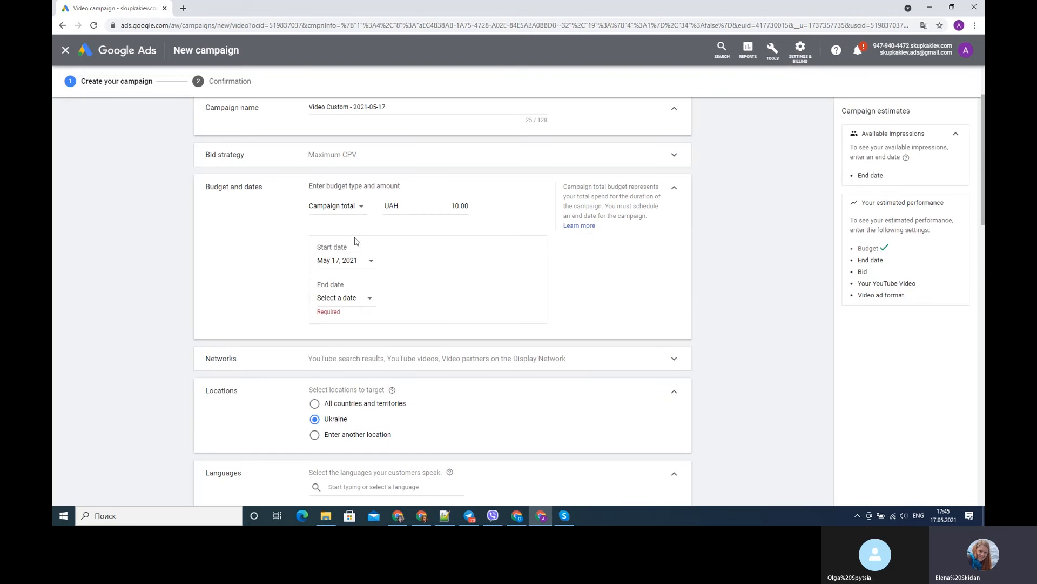
click(367, 304)
click(351, 204)
click(352, 205)
click(340, 214)
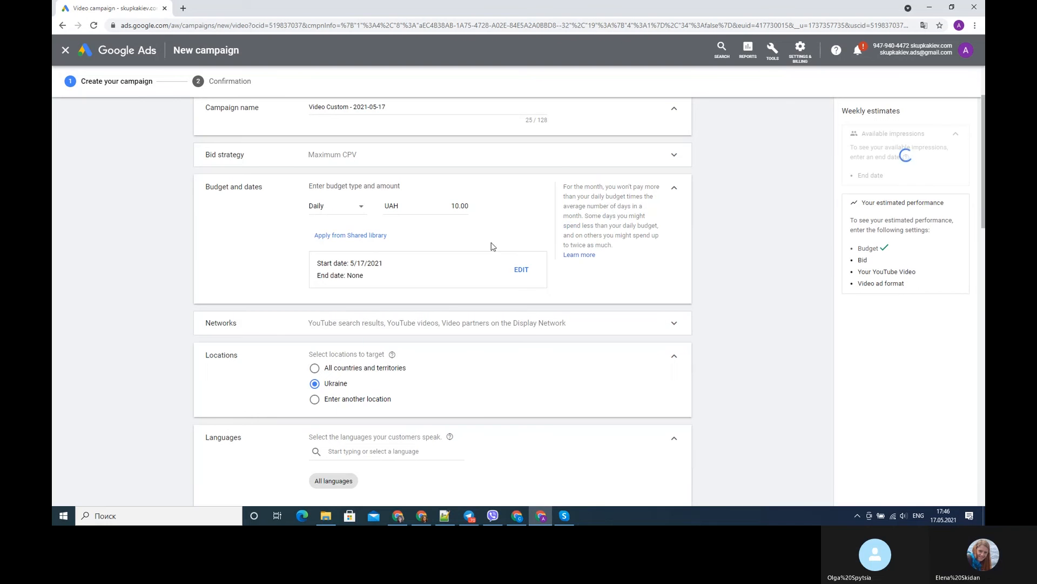
- Expand the campaign's network settings and review where the video ads can appear
scroll(387, 350, down, 1)
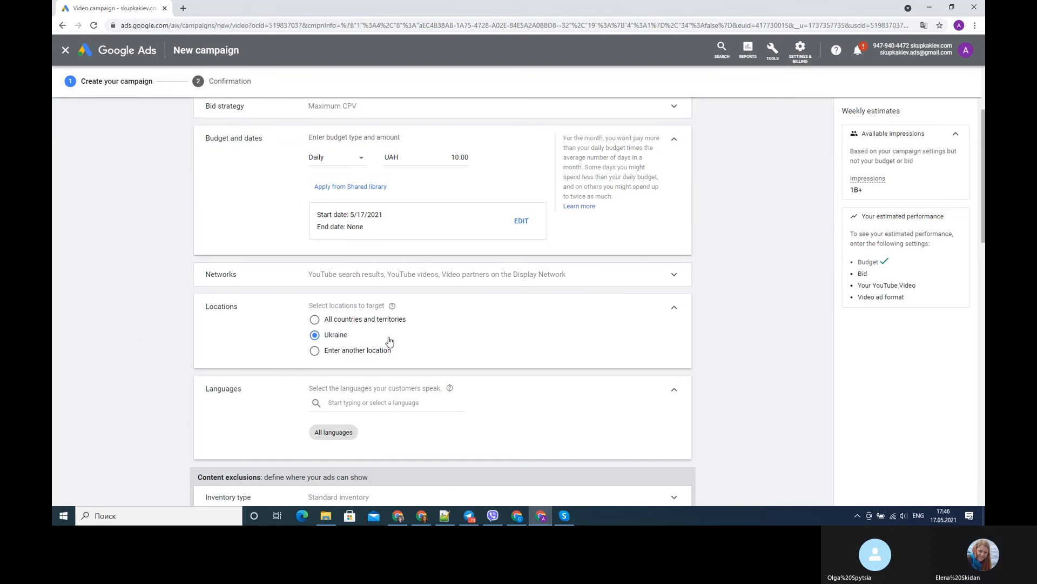
click(382, 280)
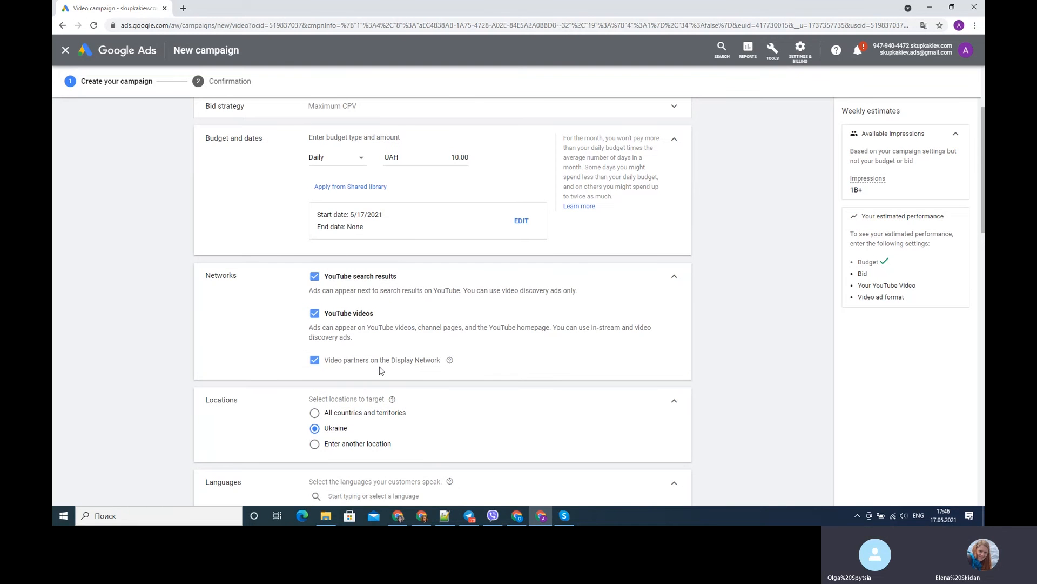
click(673, 280)
click(672, 279)
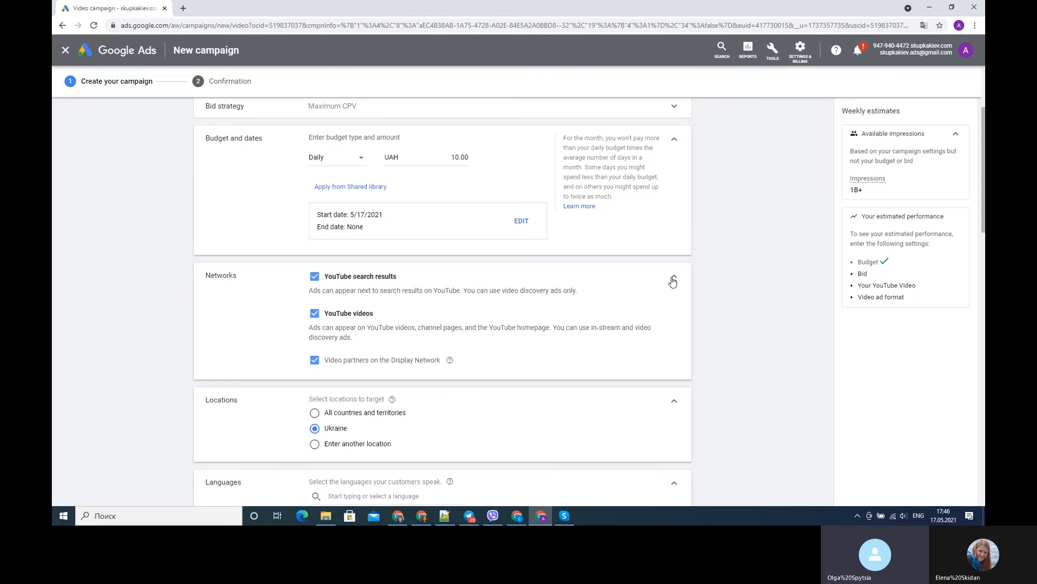
- Expand the bid strategy settings, review the available strategies, and keep Maximum CPV
scroll(608, 277, up, 2)
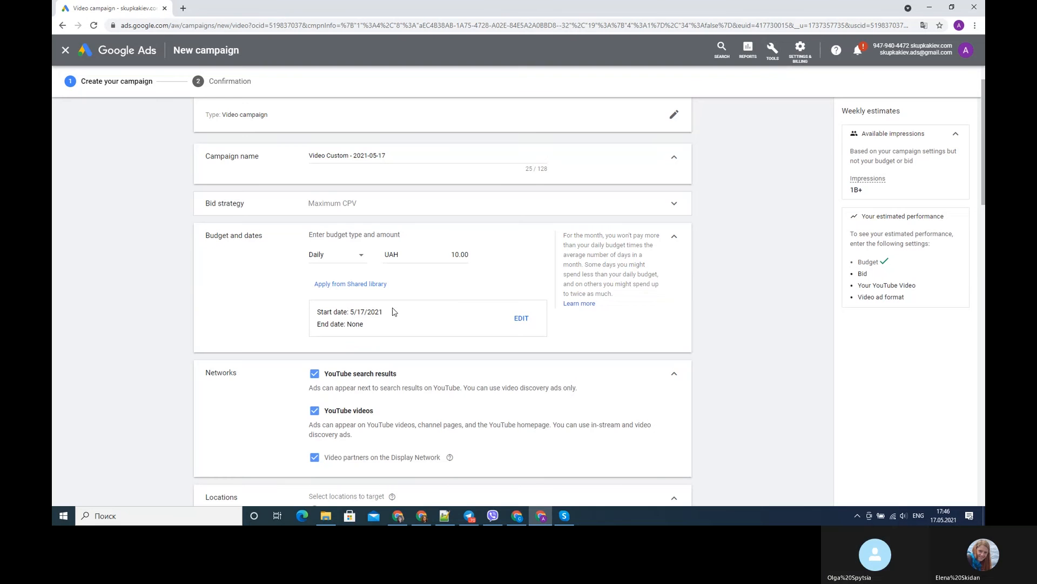
click(343, 203)
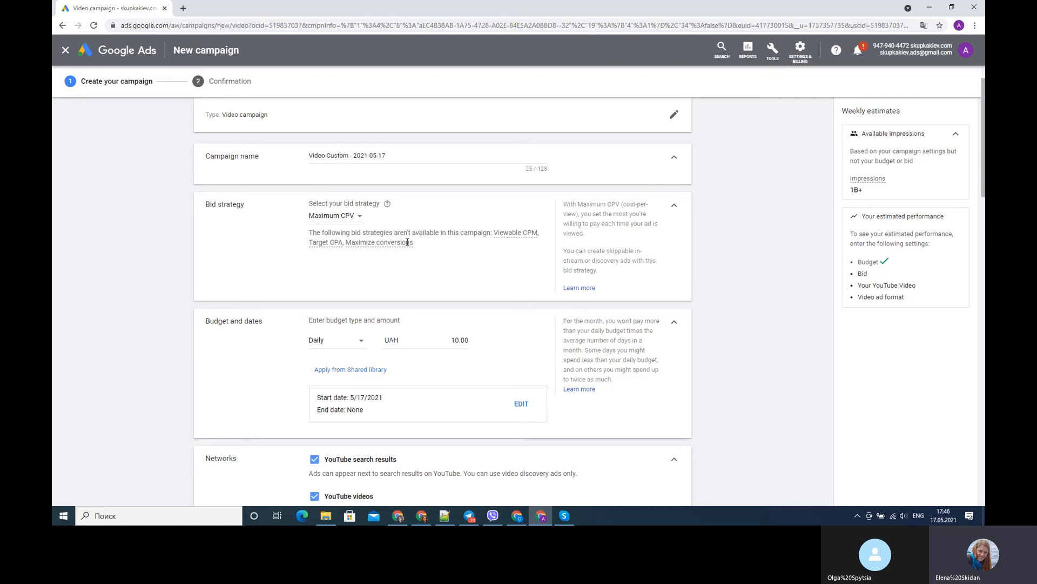
click(360, 217)
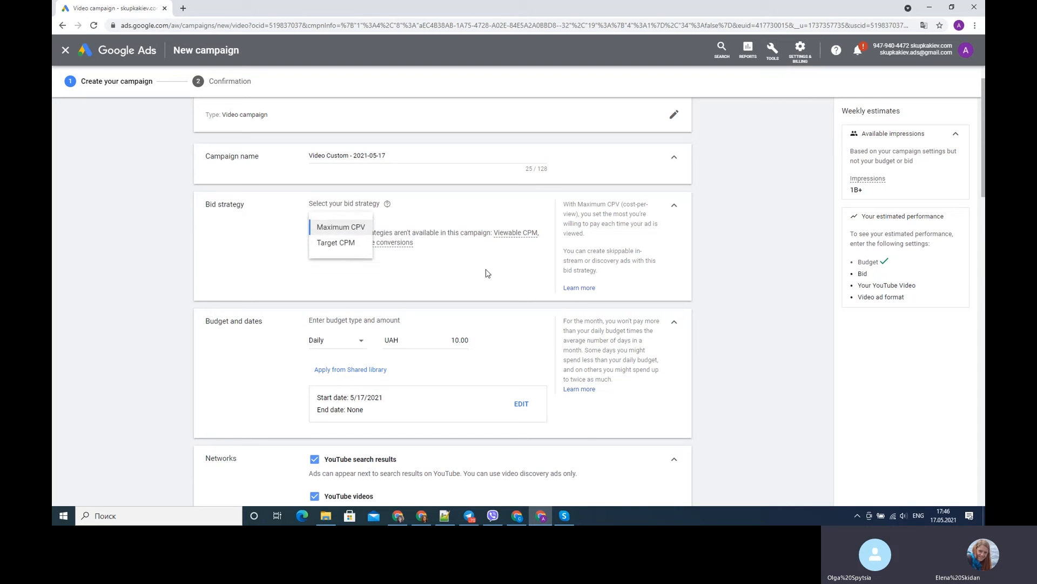
click(420, 264)
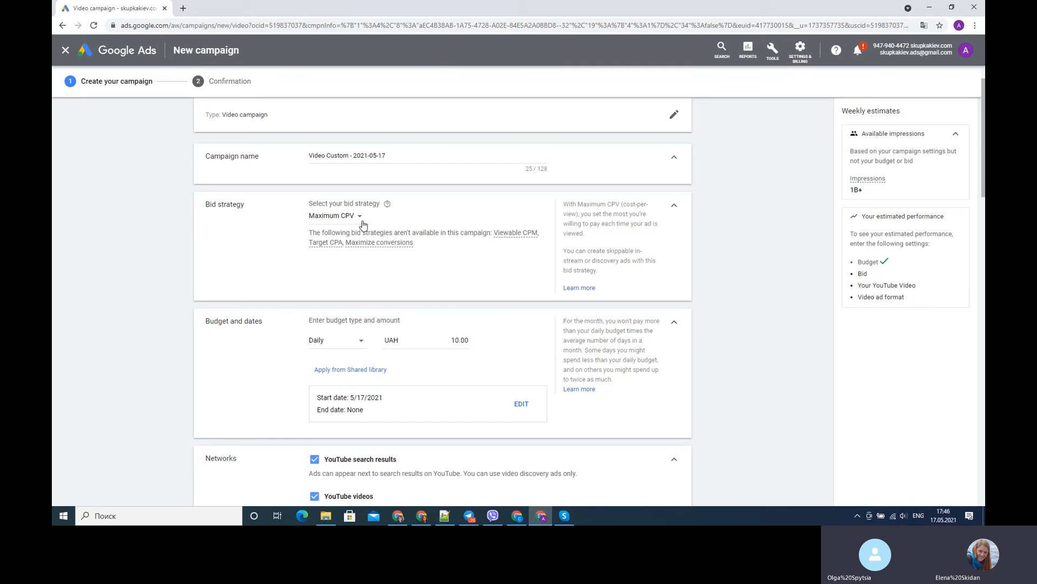
click(360, 222)
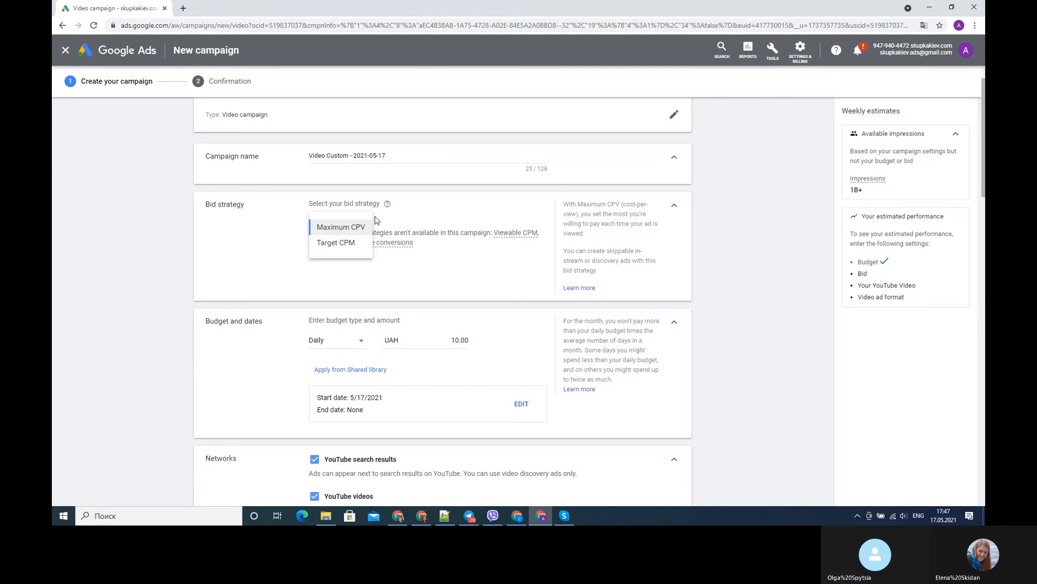
click(359, 226)
- Review the languages available for targeting customers in the campaign's language settings
scroll(457, 280, down, 1)
scroll(457, 279, down, 4)
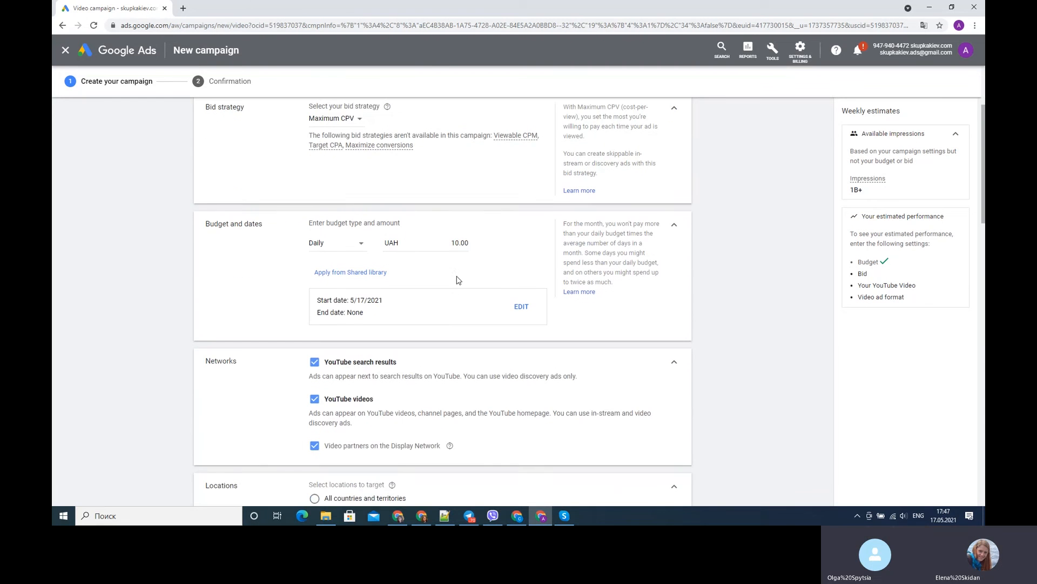
scroll(457, 280, down, 5)
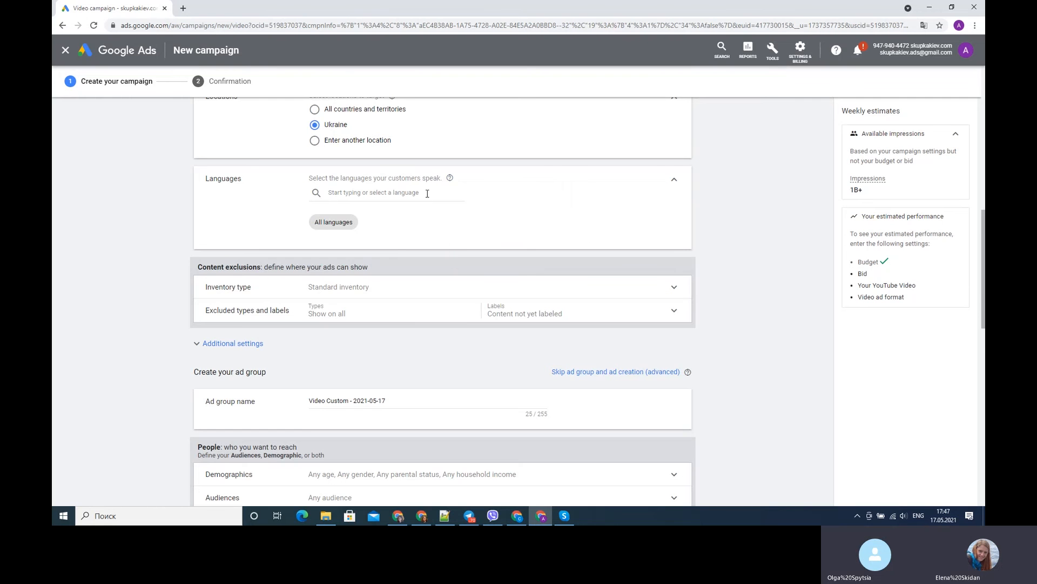
click(423, 196)
click(541, 205)
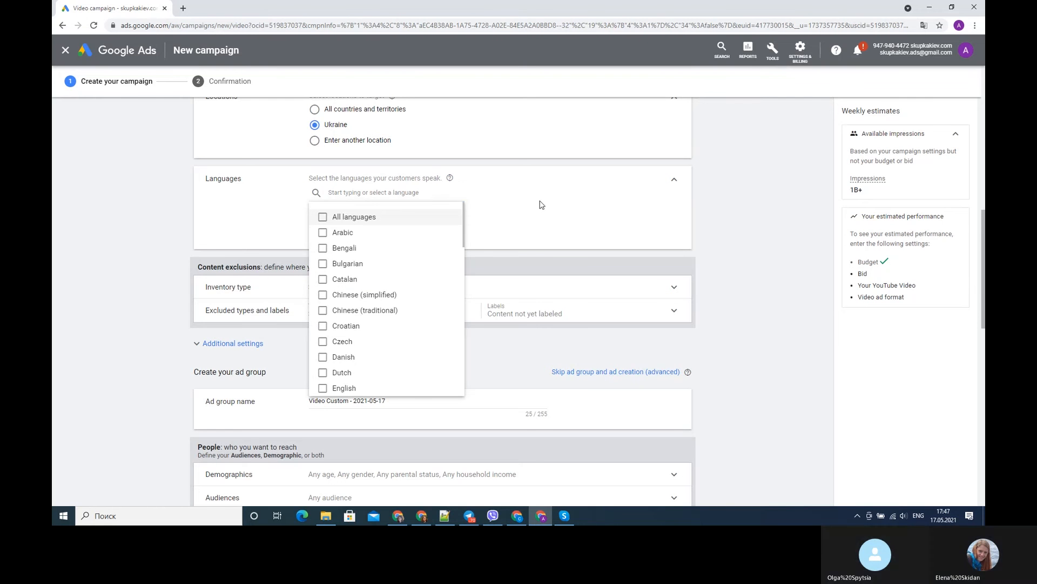
- Search the campaign's language list for "en" and add English as a customer language
click(422, 193)
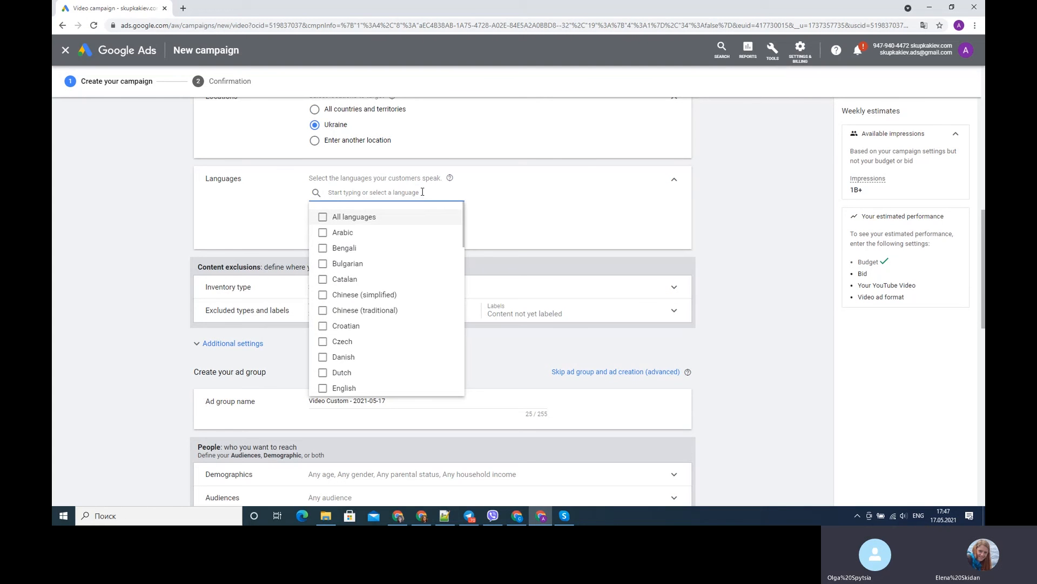
key(super+space)
key(super+space)
key(super+space)
text(e)
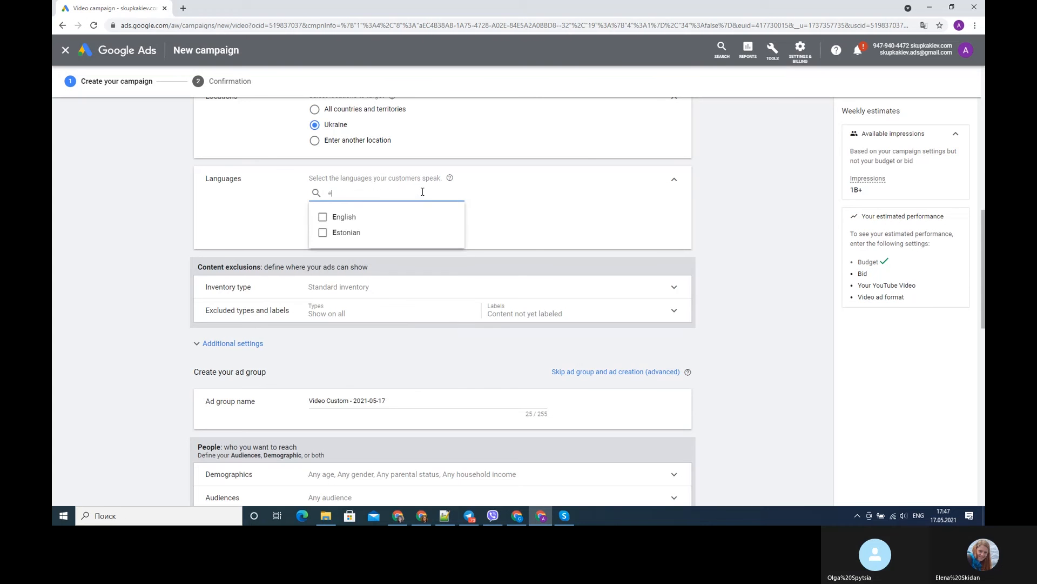
text(n)
click(397, 219)
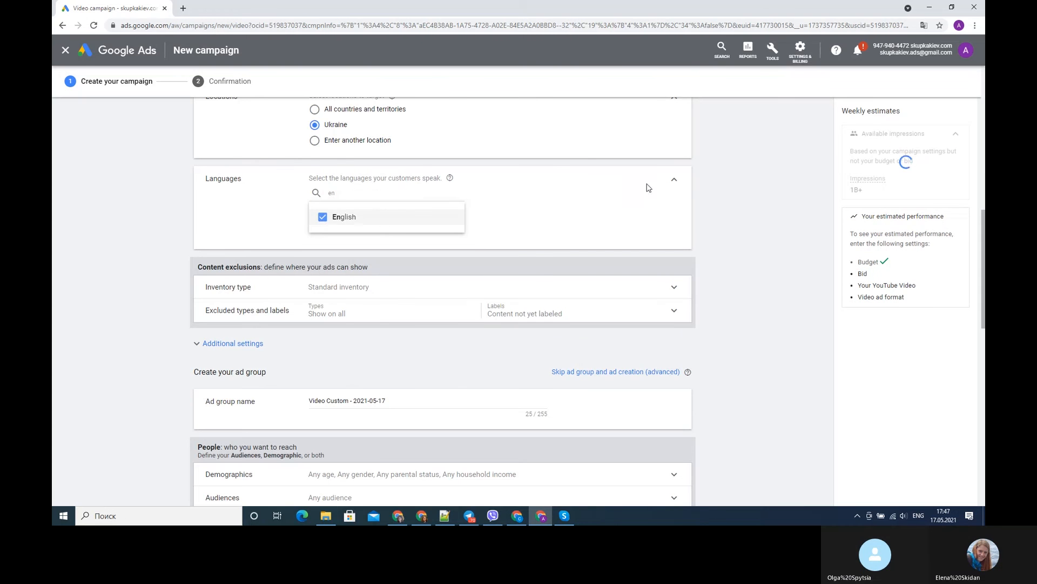
click(674, 179)
- Review the Expanded, Standard and Limited inventory types under the content exclusions, and keep Standard inventory
click(673, 144)
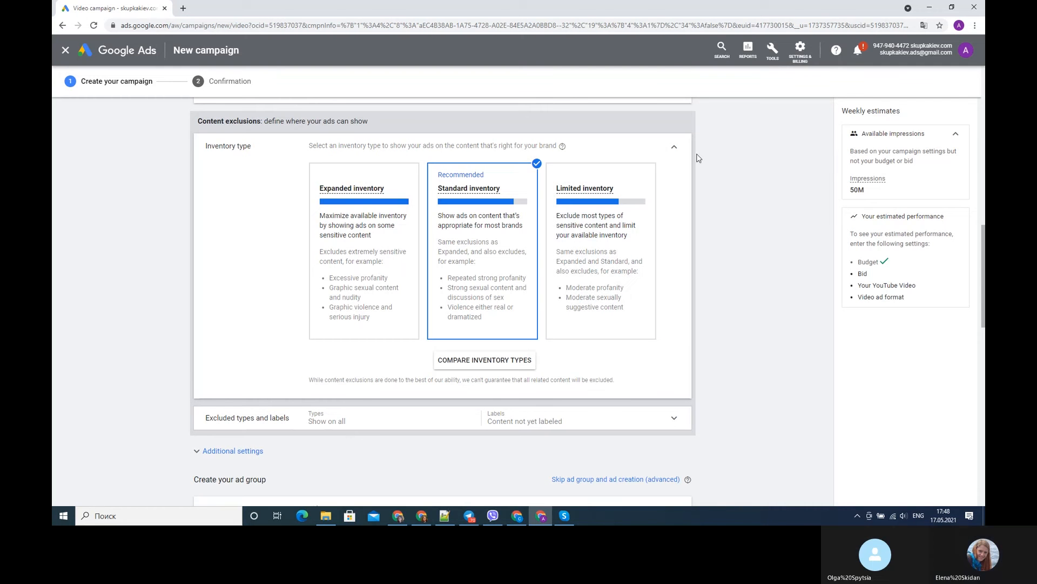
click(675, 146)
click(675, 142)
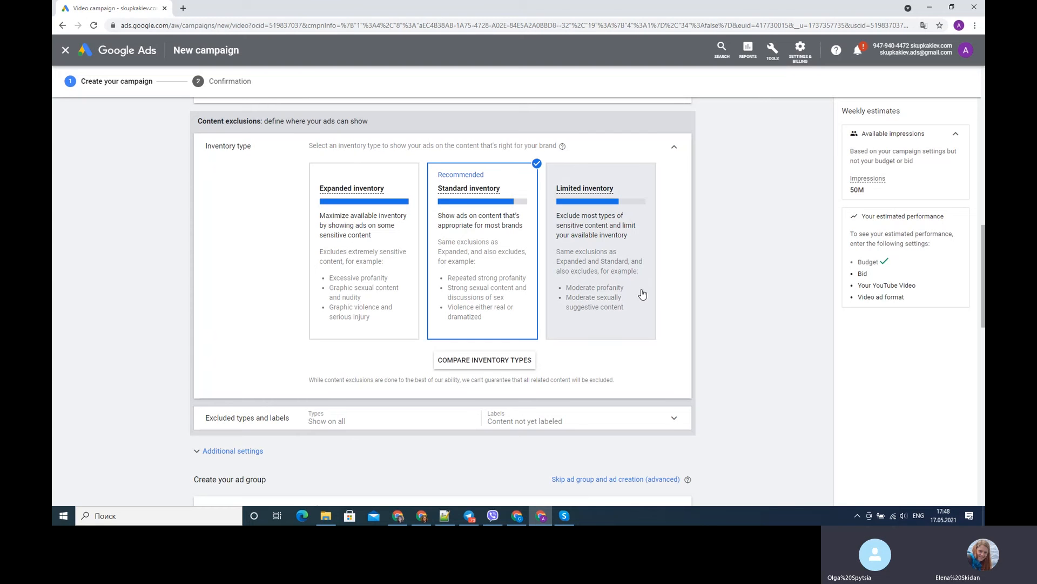
click(675, 149)
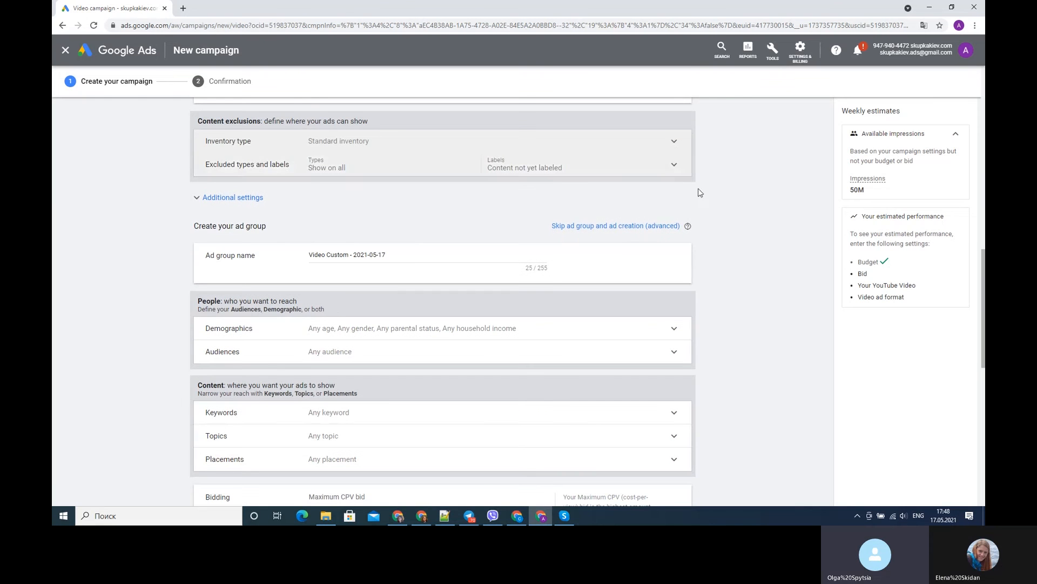
- Exclude live streaming videos and DL-MA: Mature audiences content in the excluded types and labels
click(673, 166)
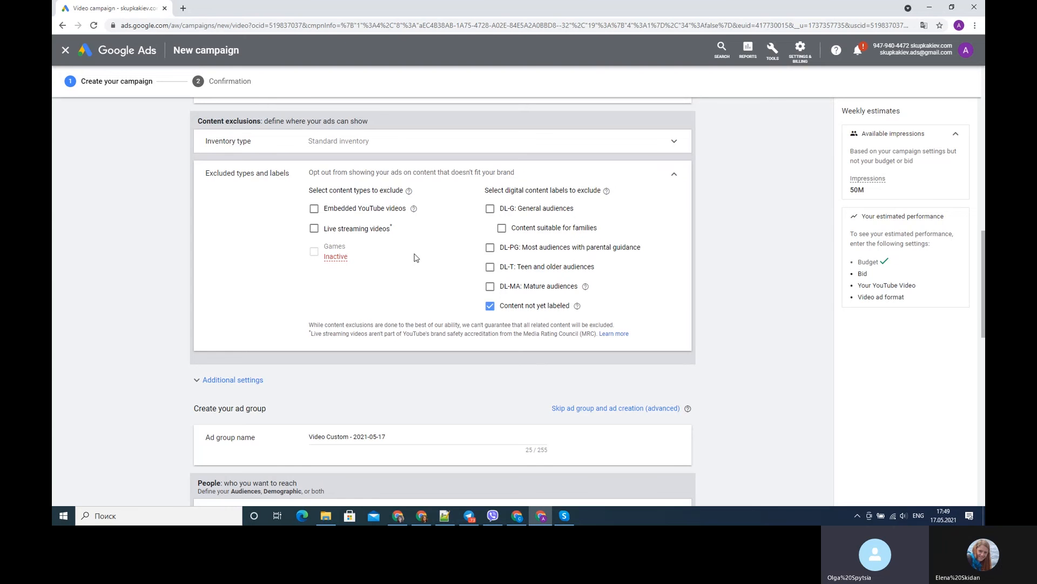
click(313, 229)
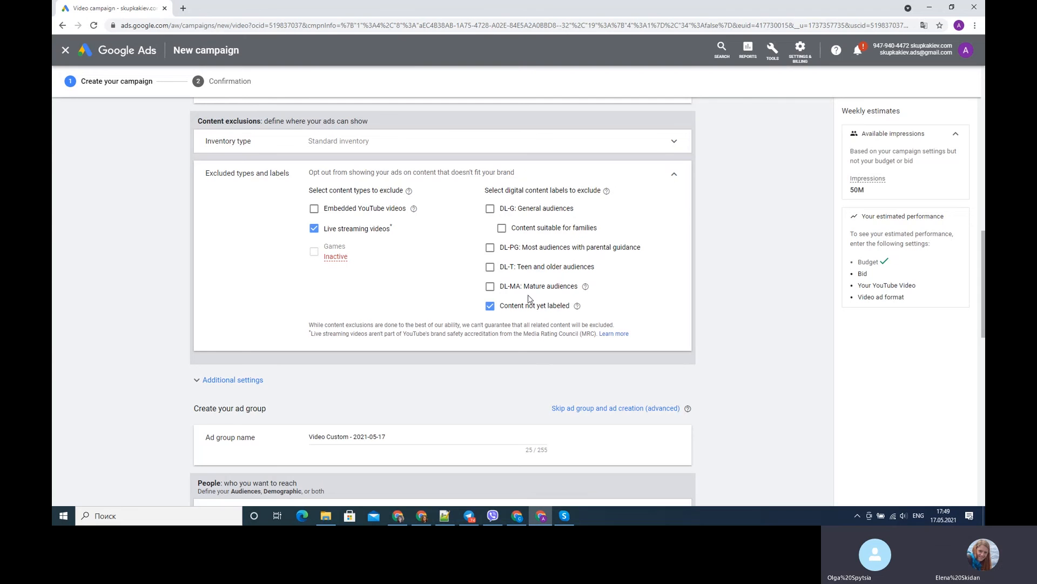
click(490, 287)
- Review the ad group's demographic targeting options for gender, age, parental status and household income
scroll(679, 234, down, 5)
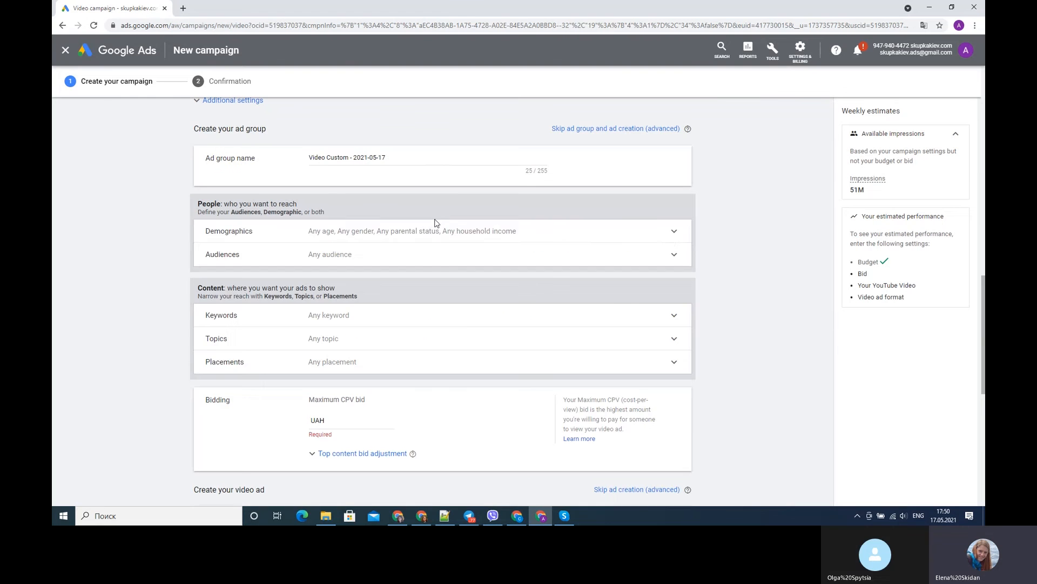
click(674, 233)
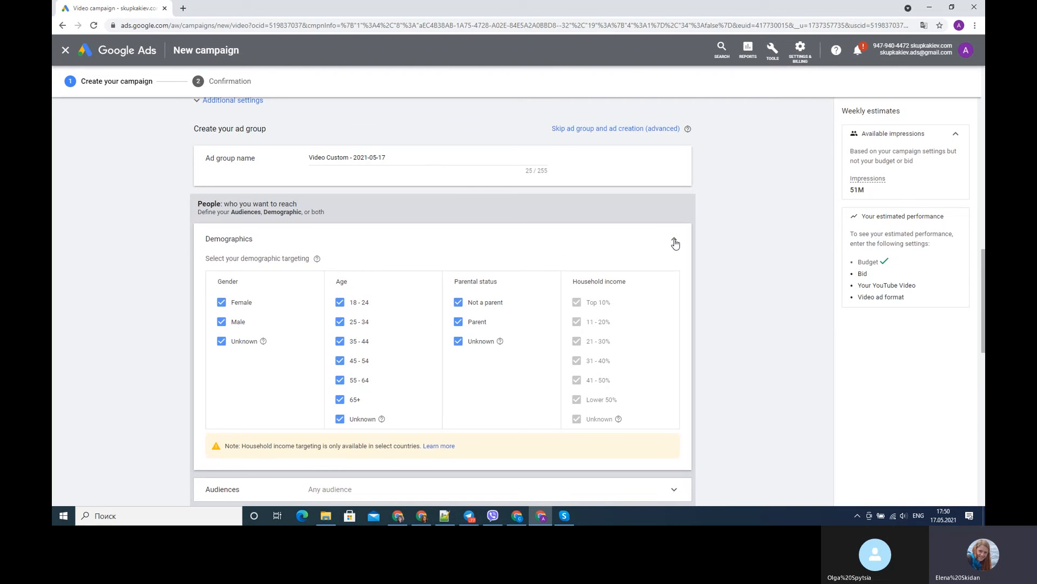
click(673, 242)
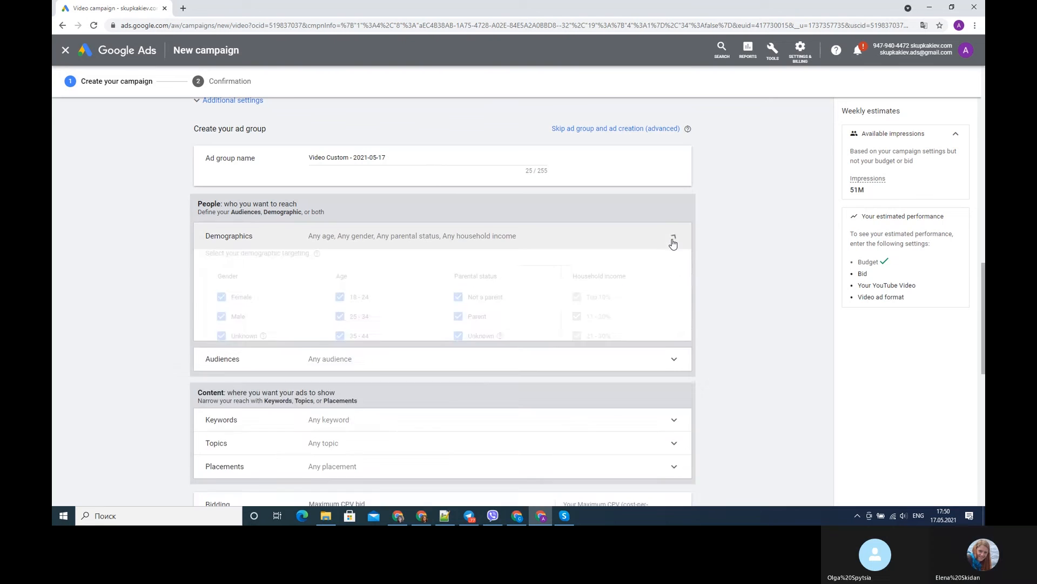
- Review the suggested audiences and the browsable audience categories in the ad group's Audiences settings
click(674, 256)
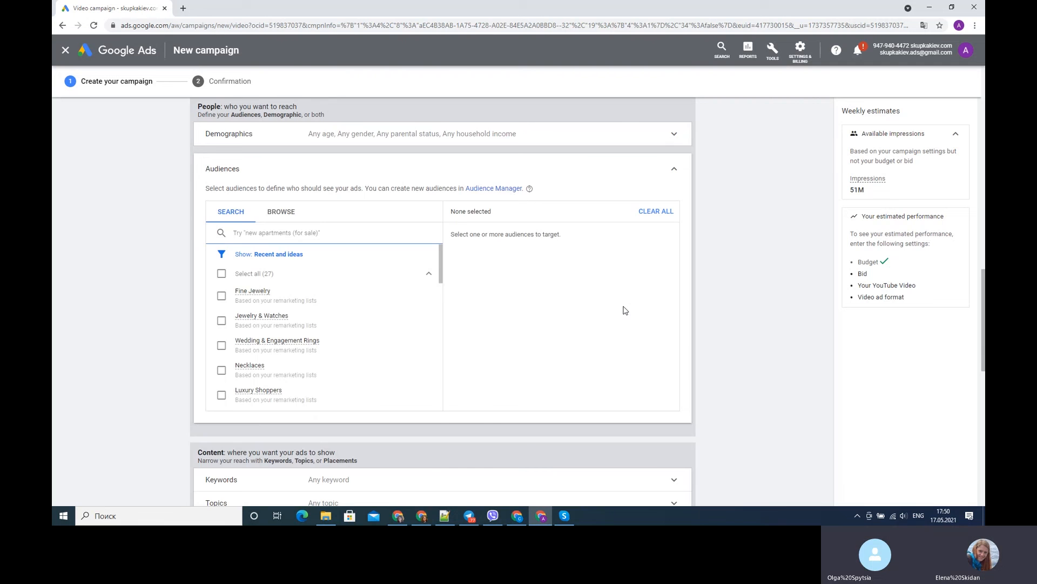
scroll(621, 308, up, 1)
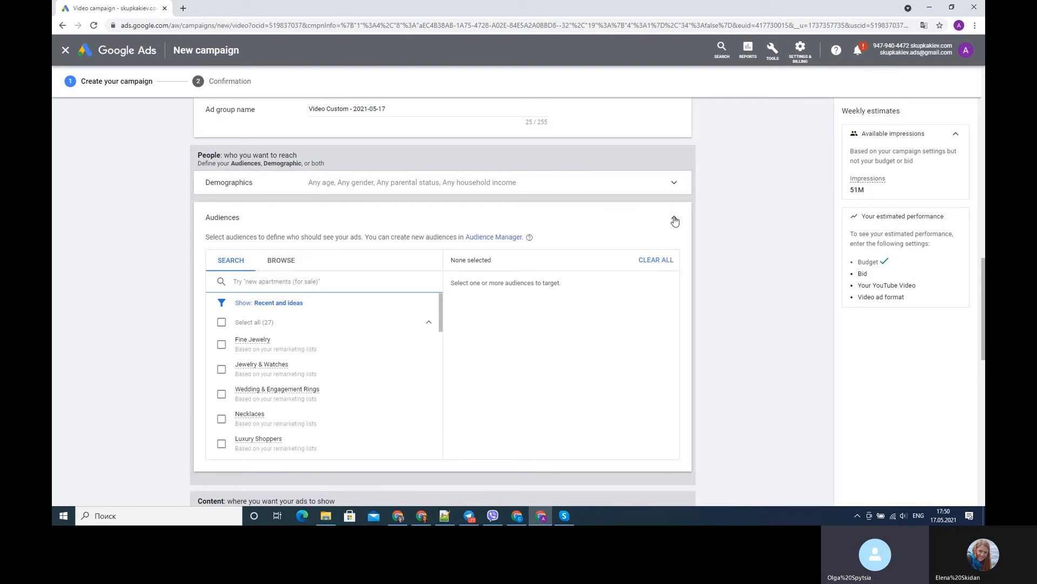
click(285, 262)
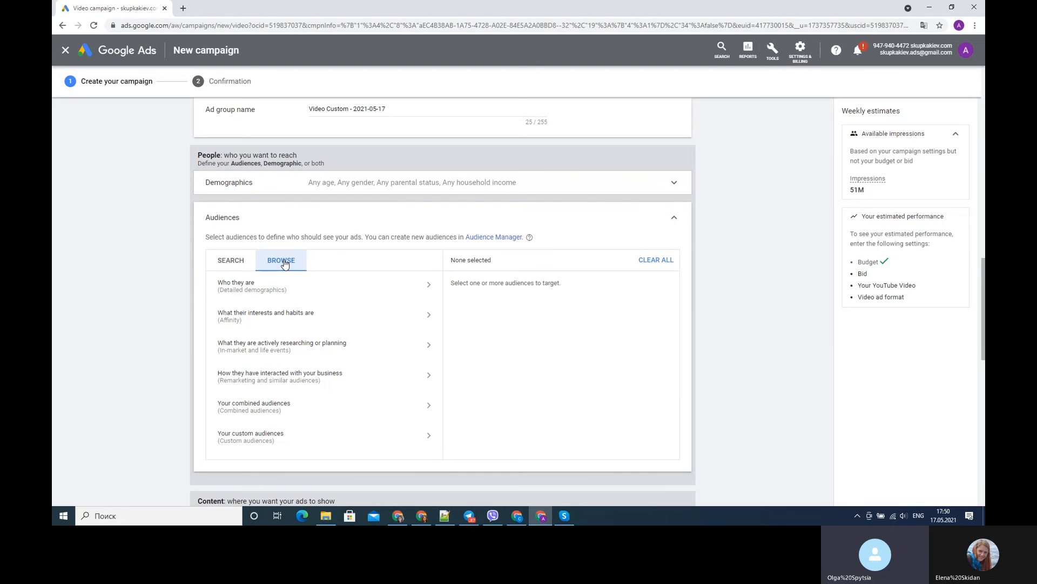
click(233, 261)
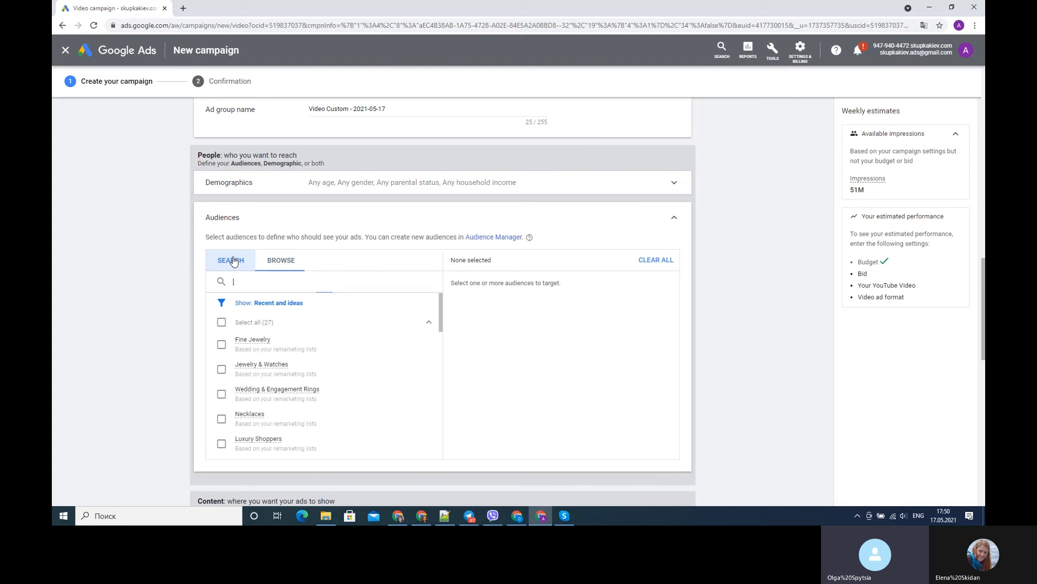
click(673, 218)
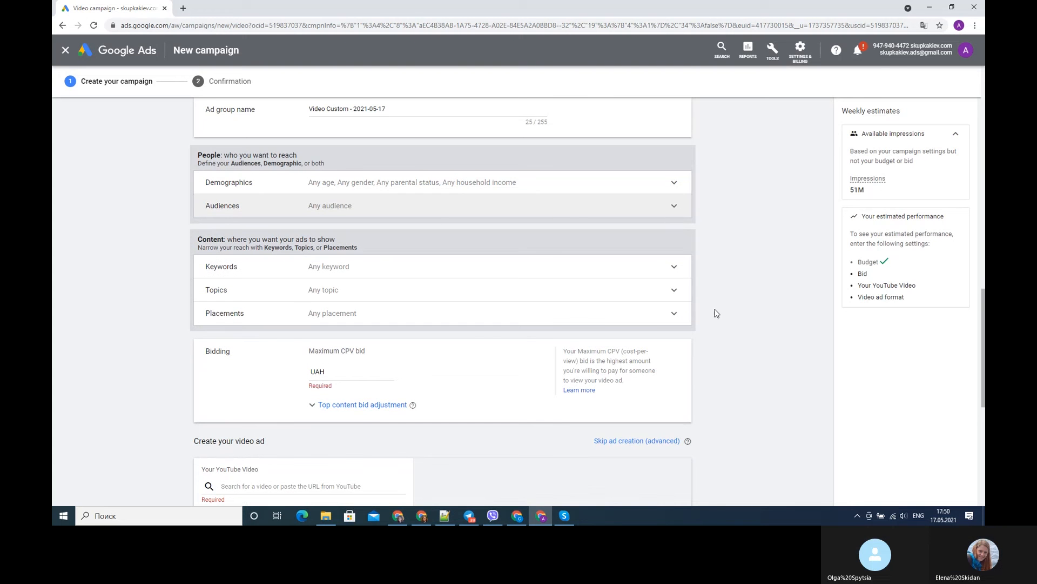
- Review the ad group's keyword targeting settings, including the keyword entry area and keyword ideas
click(676, 267)
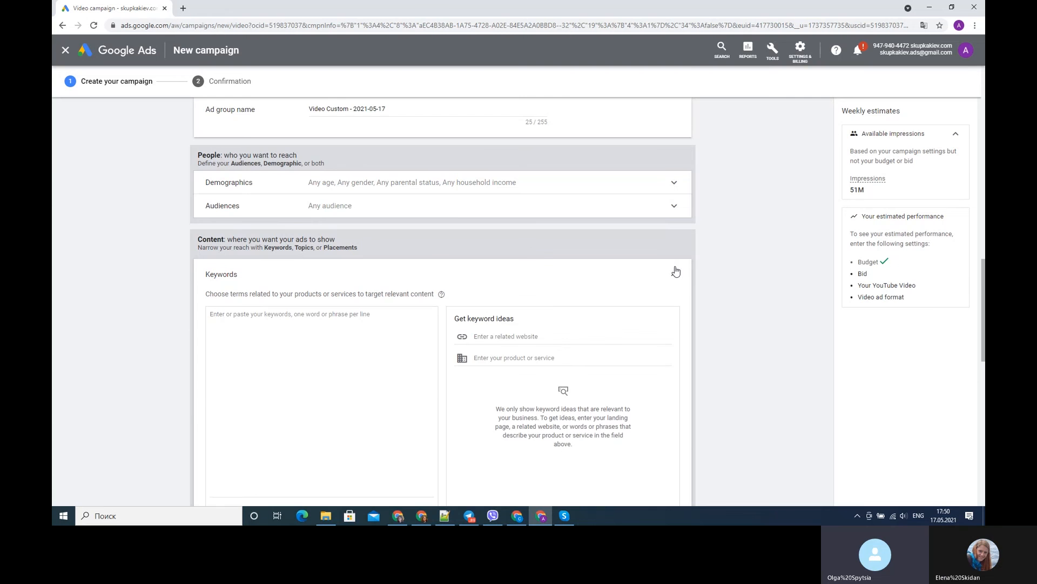
scroll(678, 270, down, 2)
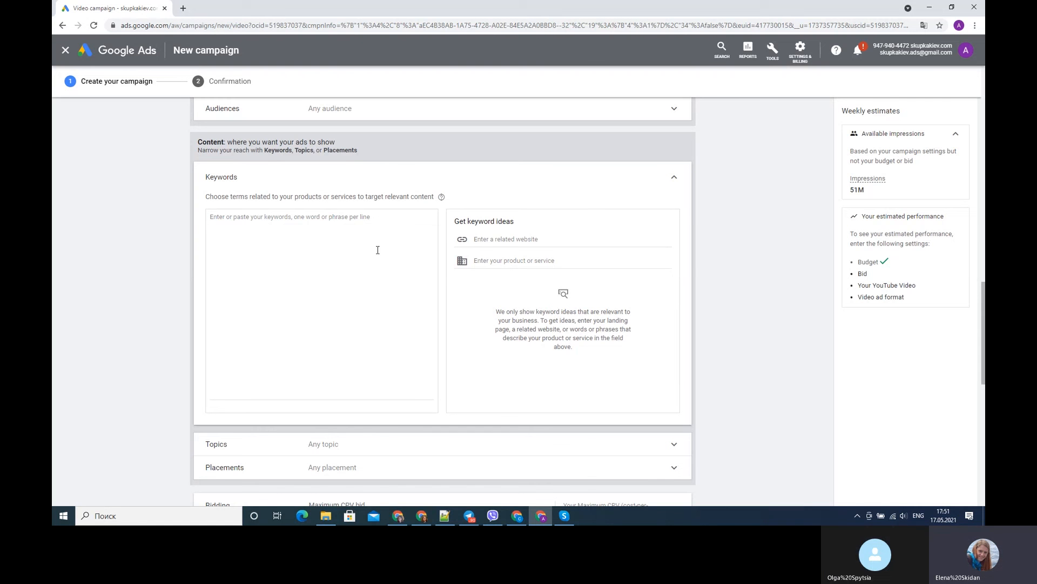
click(674, 179)
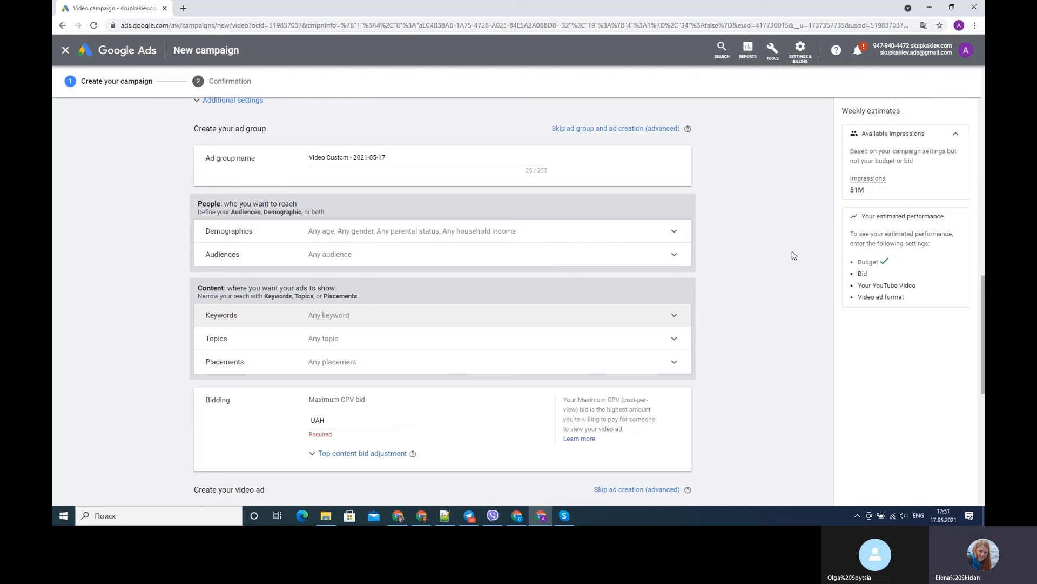
- Expand the ad group's Placements and Topics targeting for a brief look, and collapse both sections
click(676, 362)
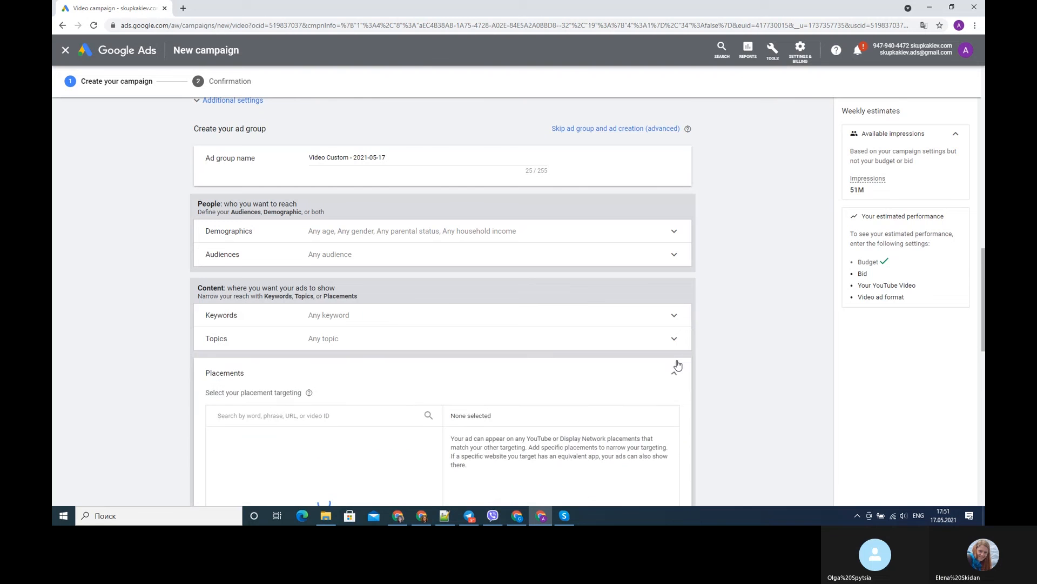
scroll(679, 366, down, 1)
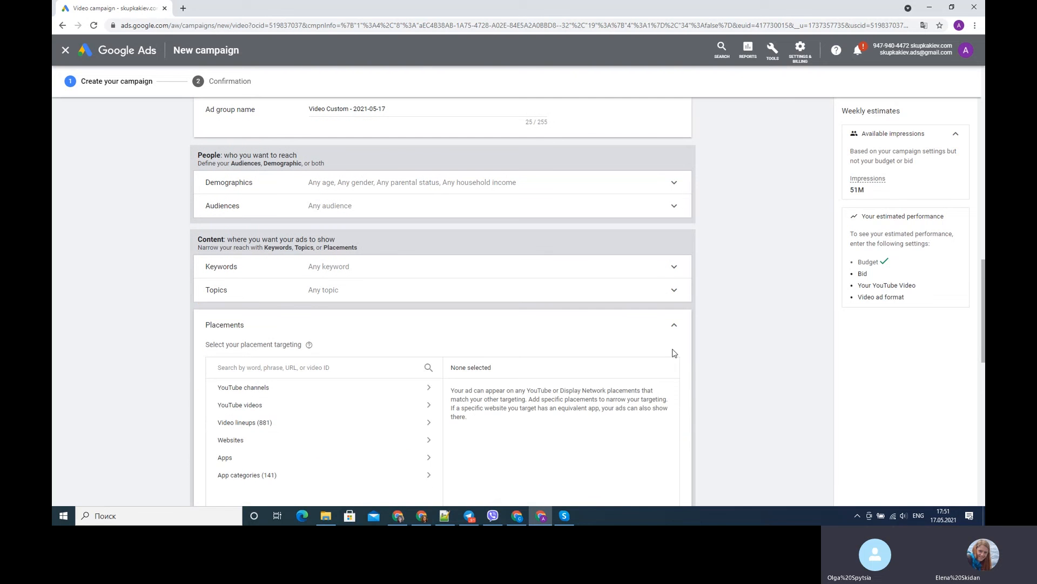
click(676, 290)
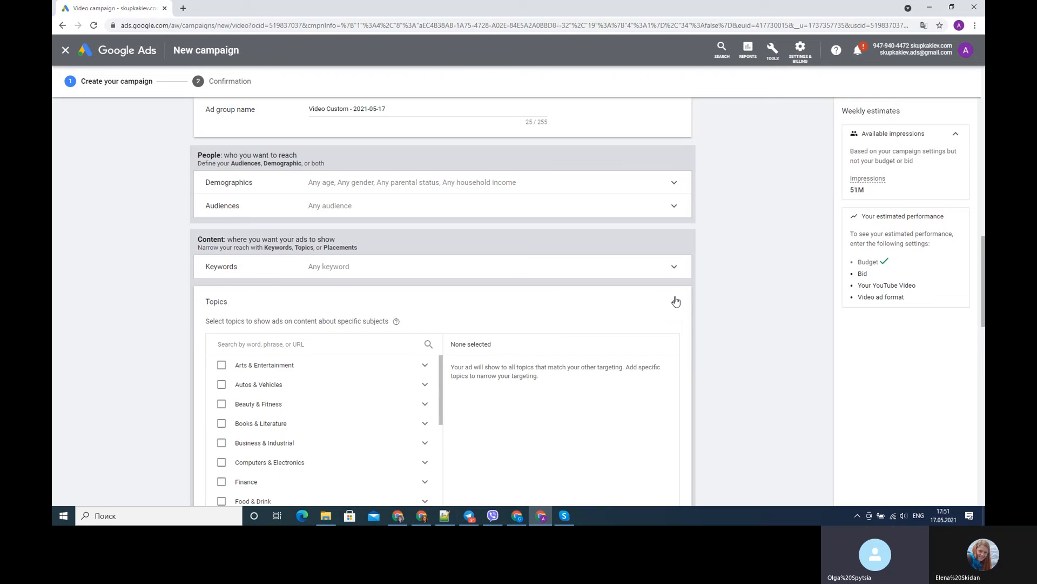
click(675, 305)
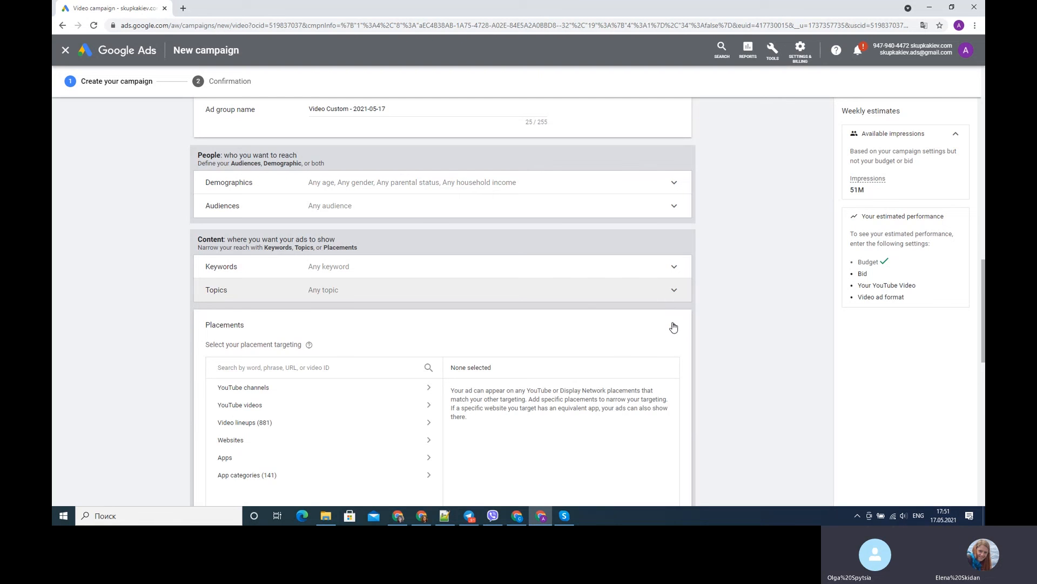
click(674, 328)
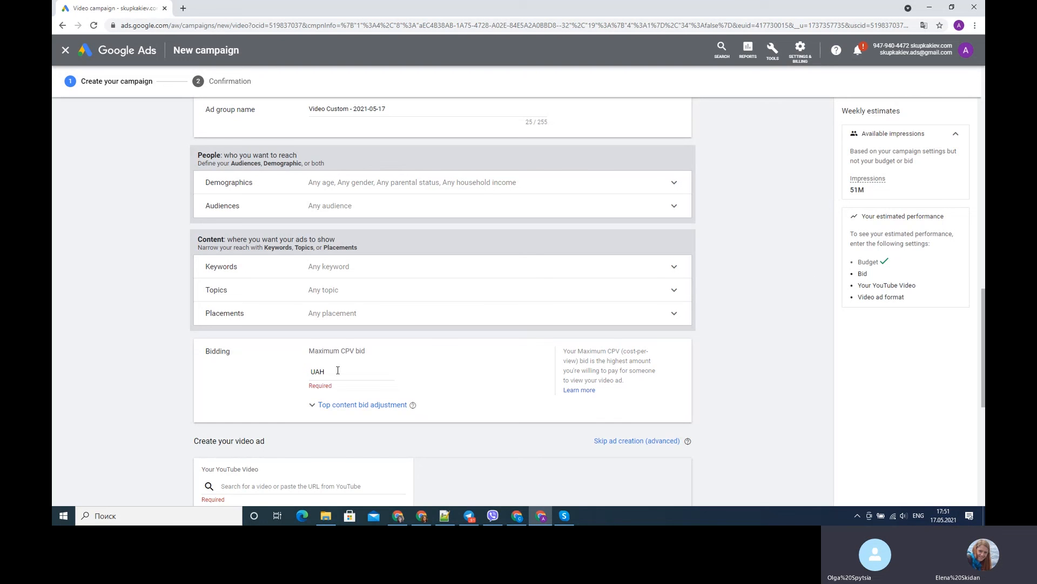
- Examine the list of content topics available for targeting the ad group, leaving all topics unselected
click(358, 295)
scroll(322, 382, down, 2)
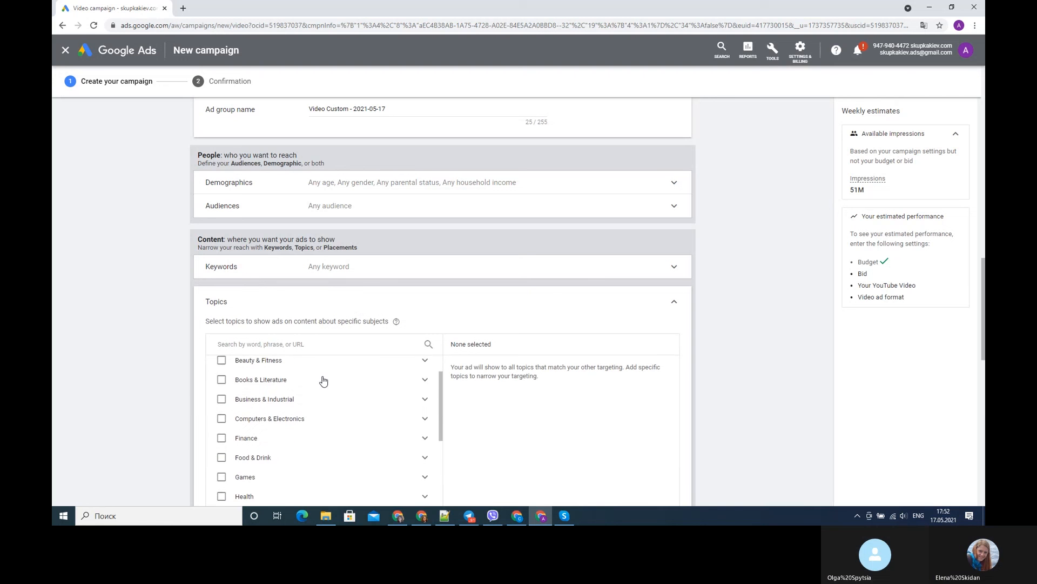
scroll(323, 381, up, 2)
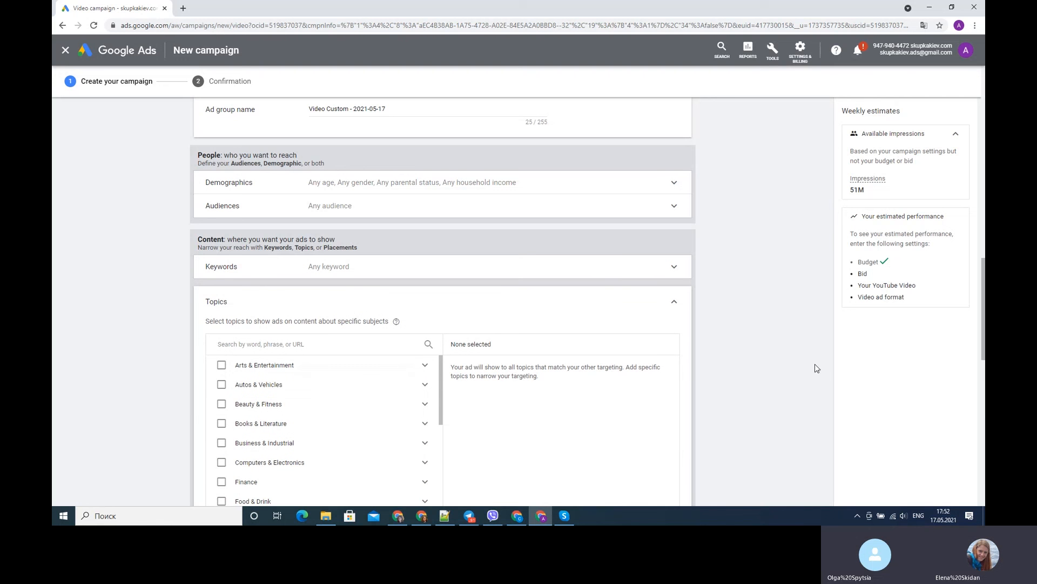
scroll(758, 328, down, 1)
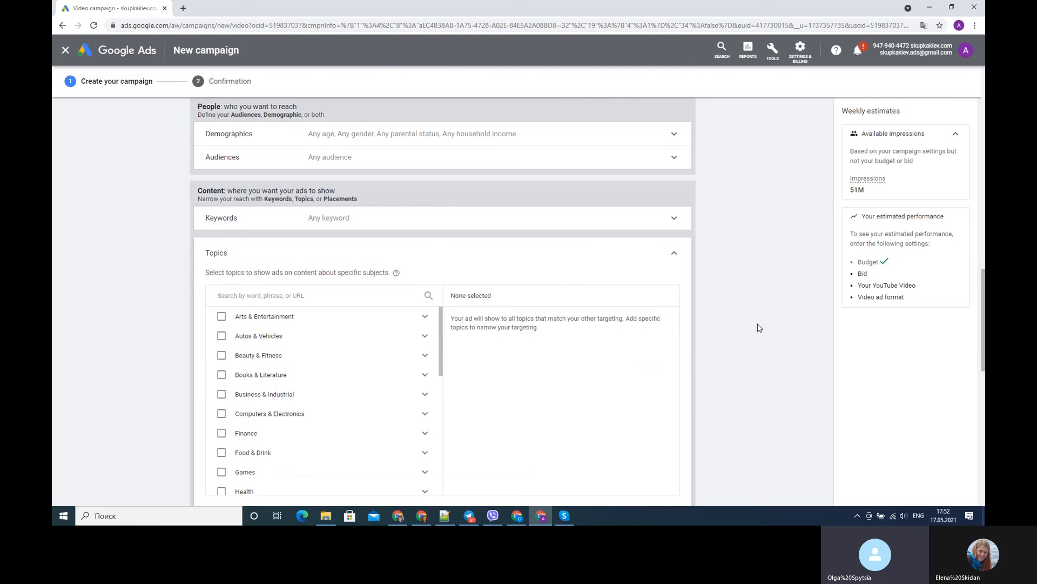
scroll(759, 328, up, 1)
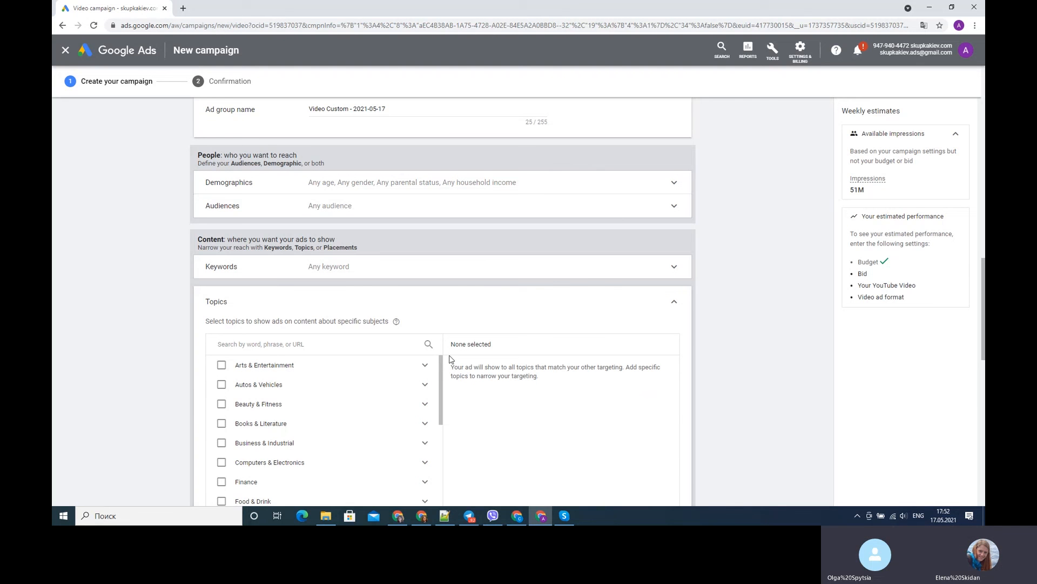
click(673, 306)
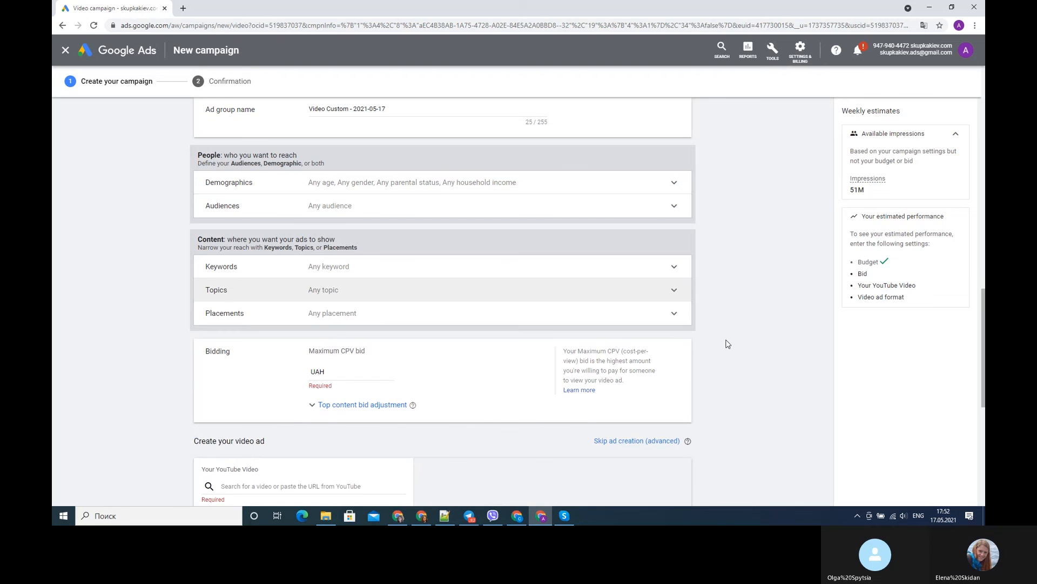
- Examine the placement types available for targeting, from YouTube channels, videos and video lineups to websites, apps and app categories
click(675, 318)
scroll(460, 420, down, 2)
scroll(424, 427, up, 1)
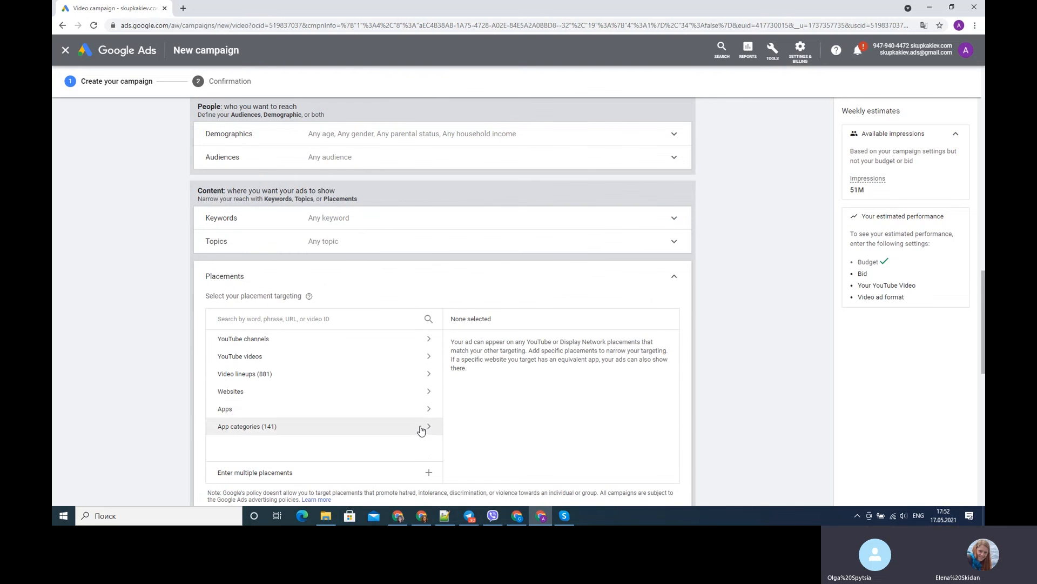
click(409, 344)
click(222, 341)
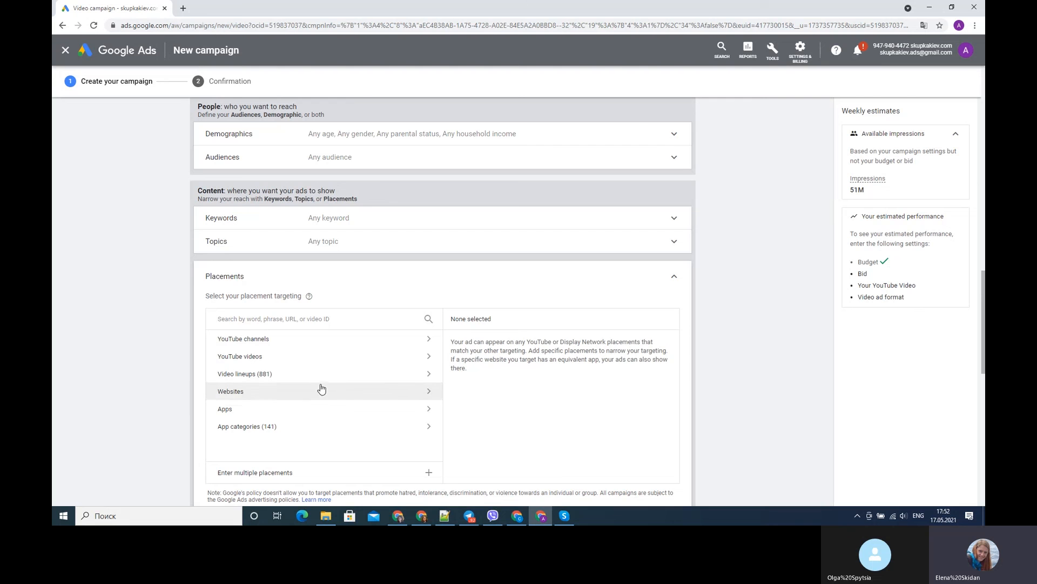
scroll(332, 303, down, 2)
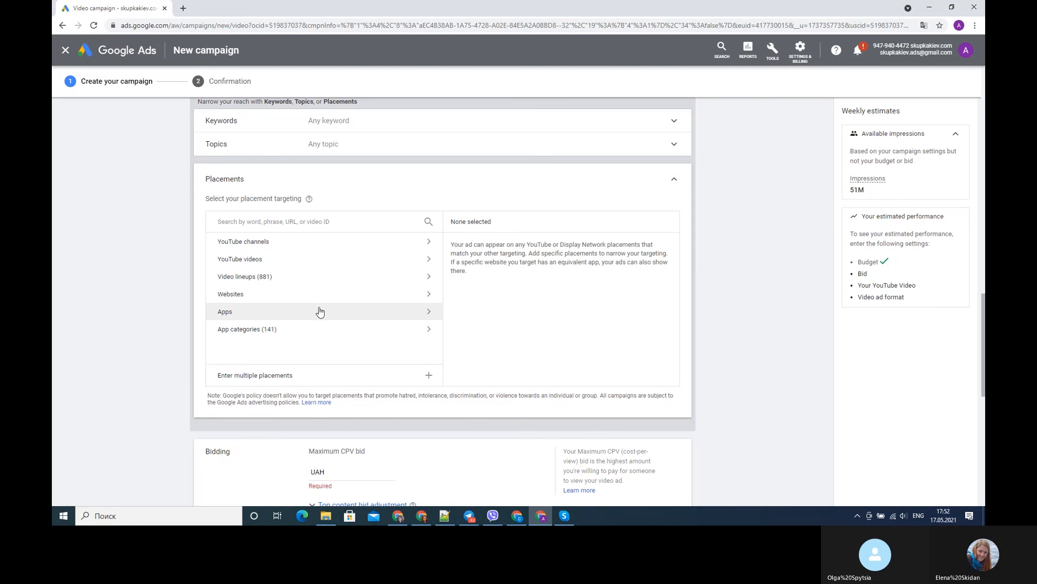
click(320, 311)
click(213, 241)
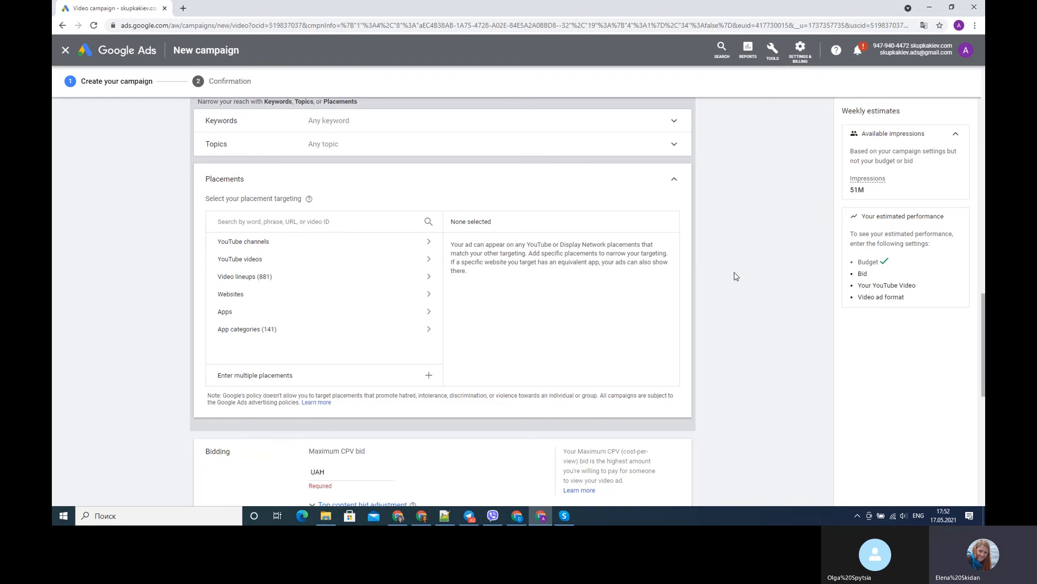
scroll(735, 277, down, 2)
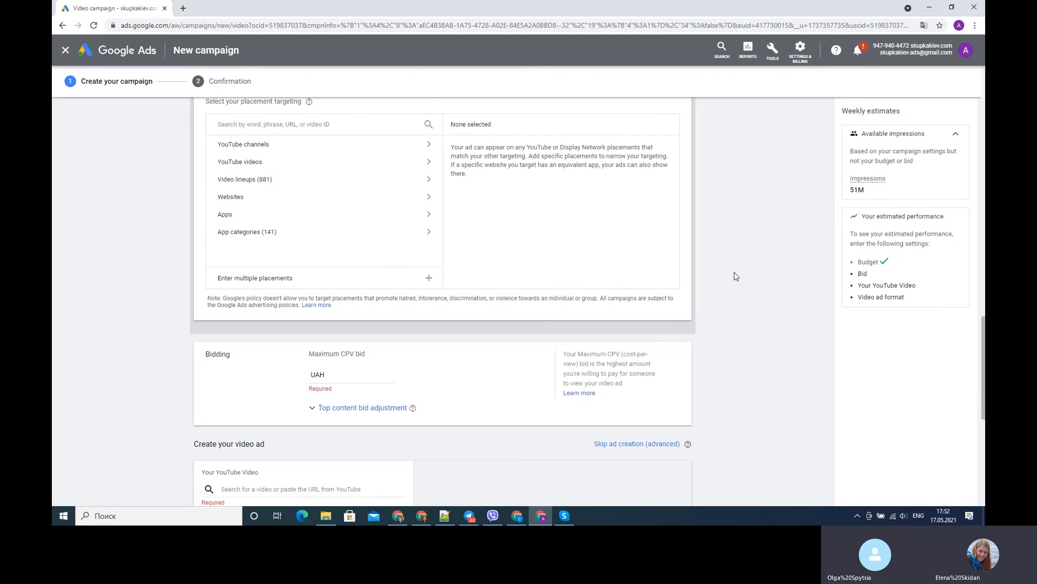
scroll(734, 277, up, 2)
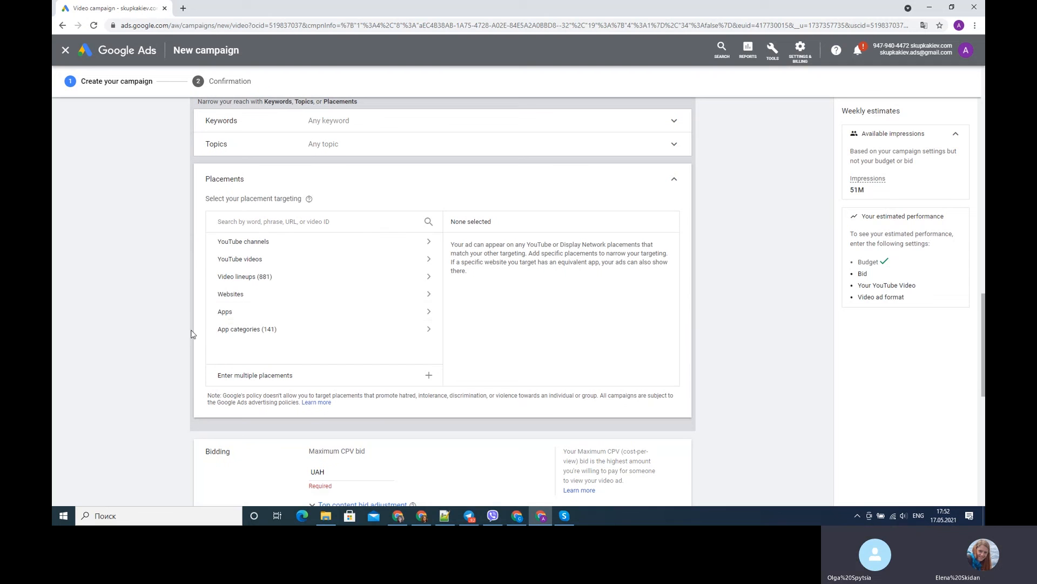
- Search the ad group's placement targeting for "books"
click(384, 243)
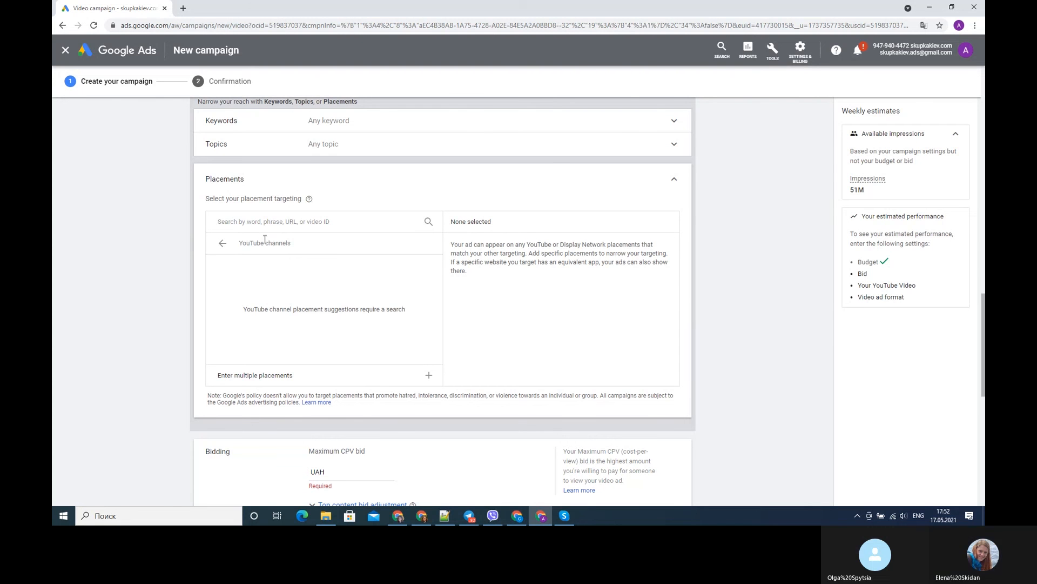
click(363, 219)
text(bis)
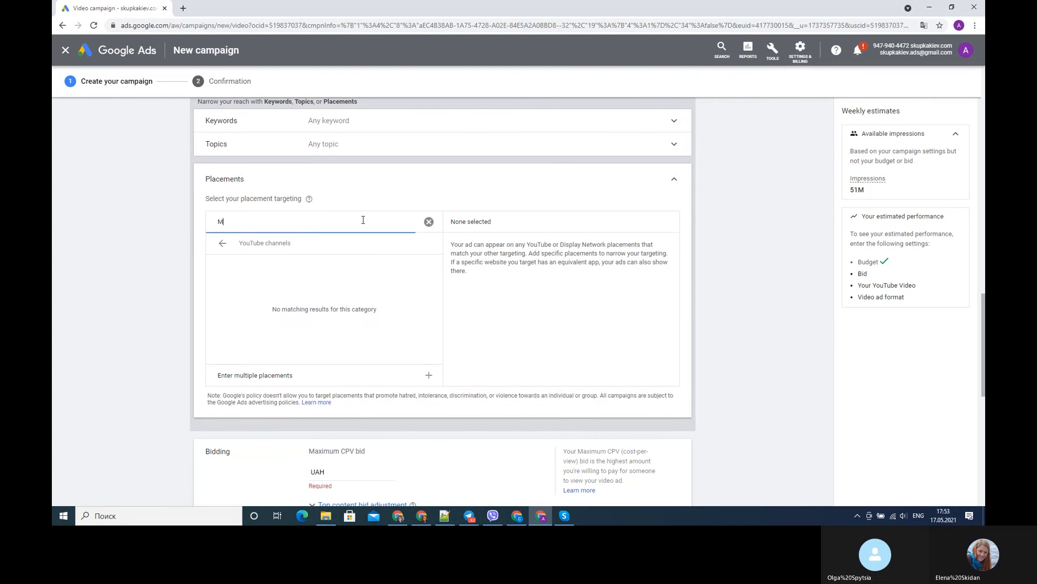
key(BackSpace)
key(BackSpace)
key(BackSpace)
text(bo)
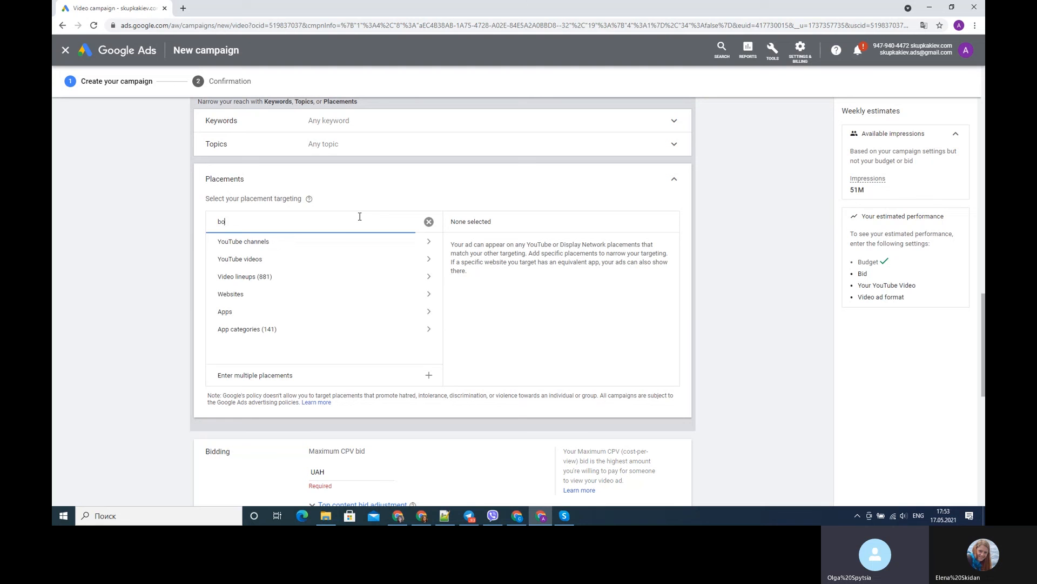
text(o)
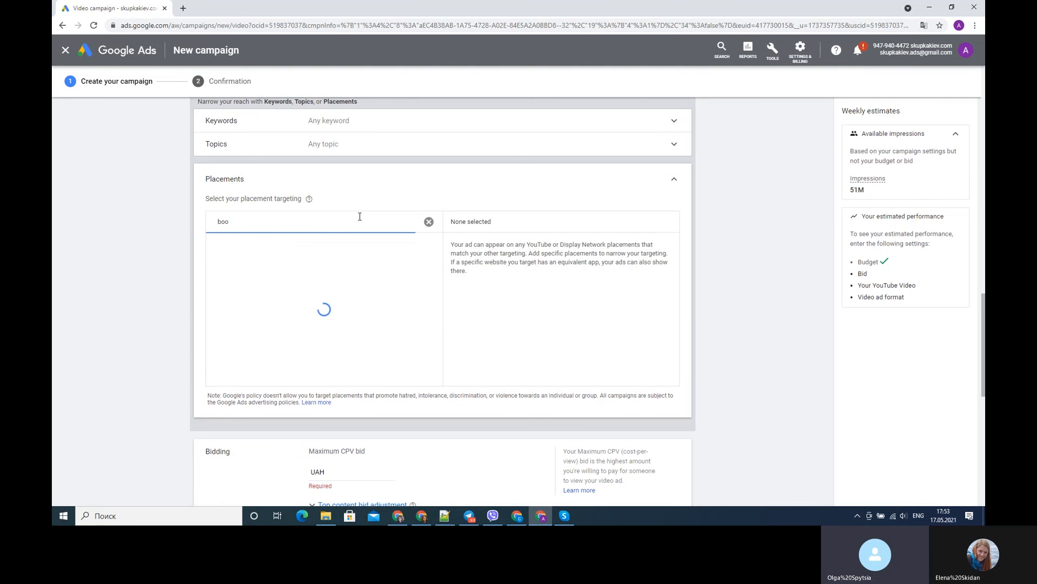
text(ks)
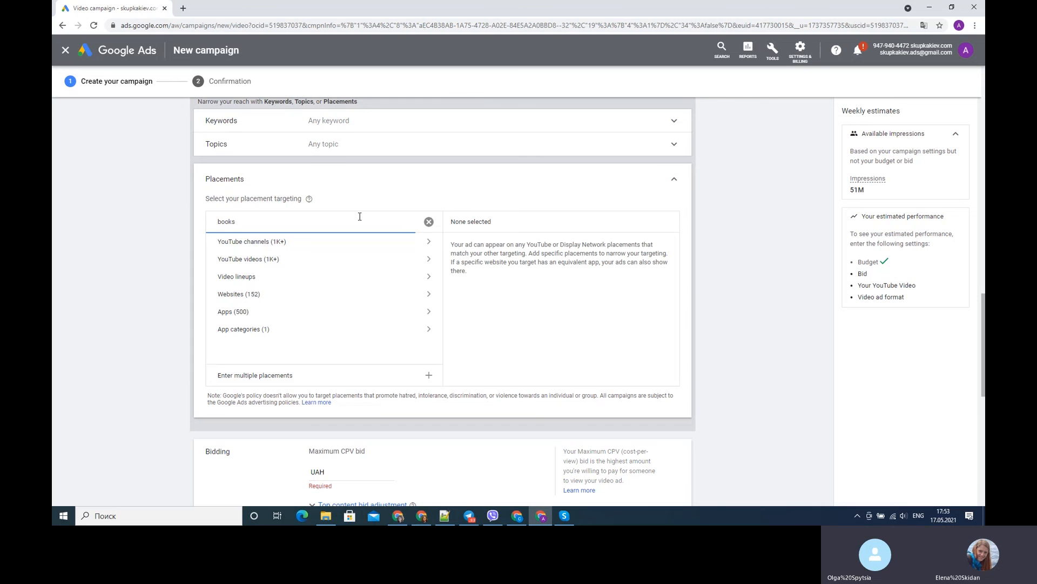
- Add the YouTube channels Battika Books and Veronica's Books from the search results to the ad group's placements
click(429, 247)
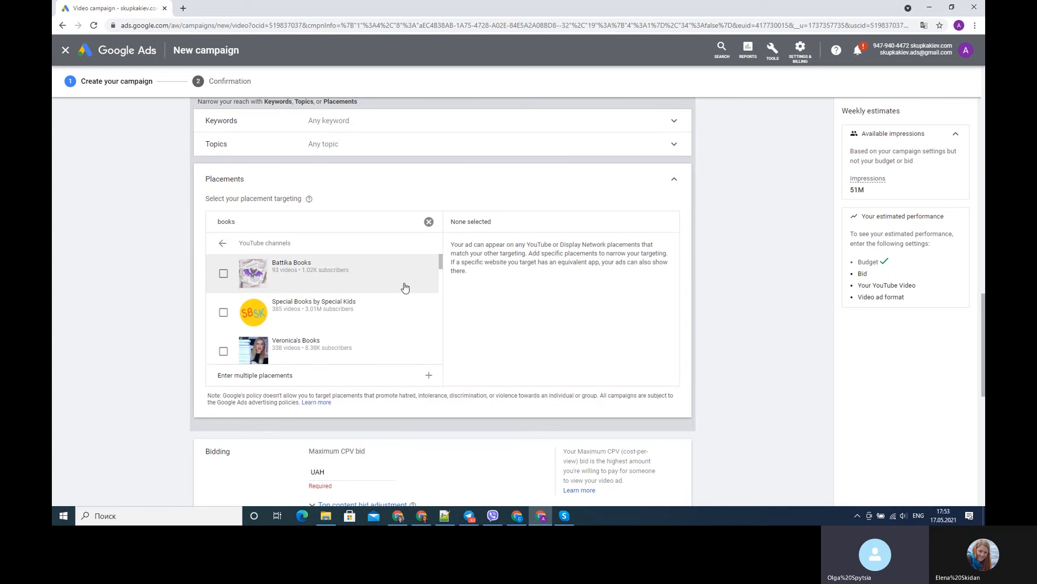
click(222, 275)
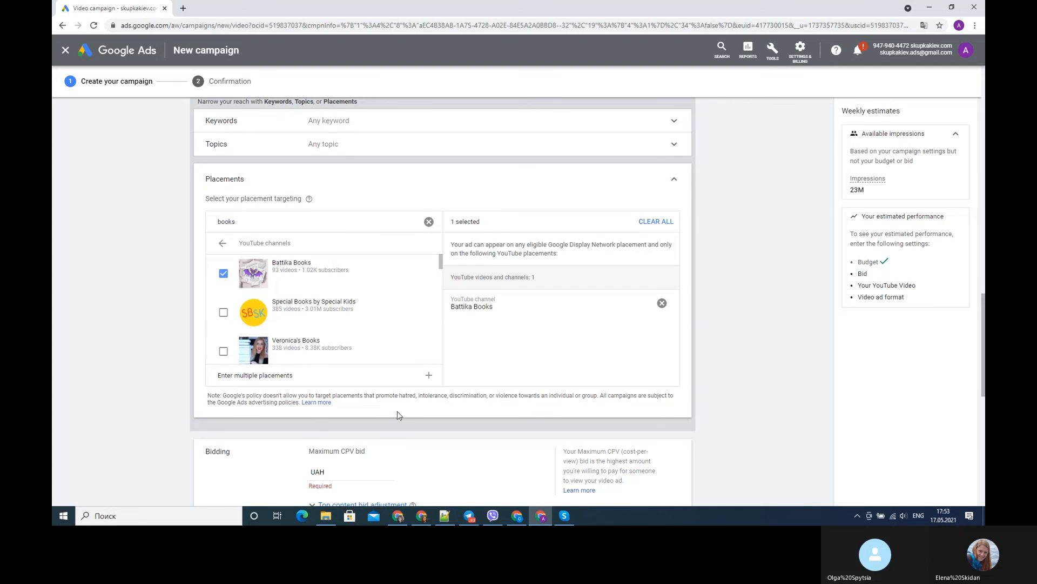
scroll(399, 414, down, 1)
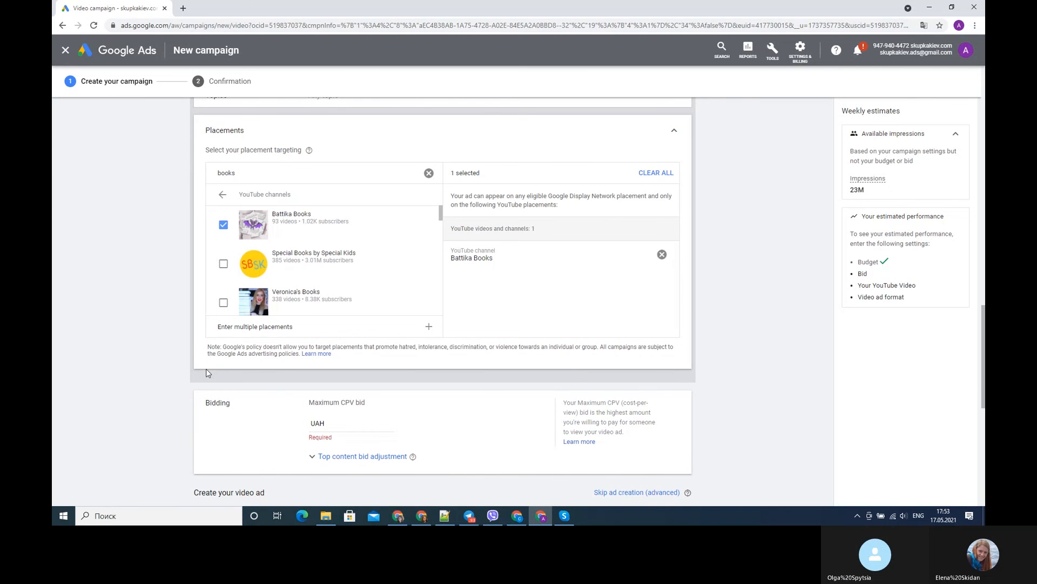
scroll(206, 373, down, 1)
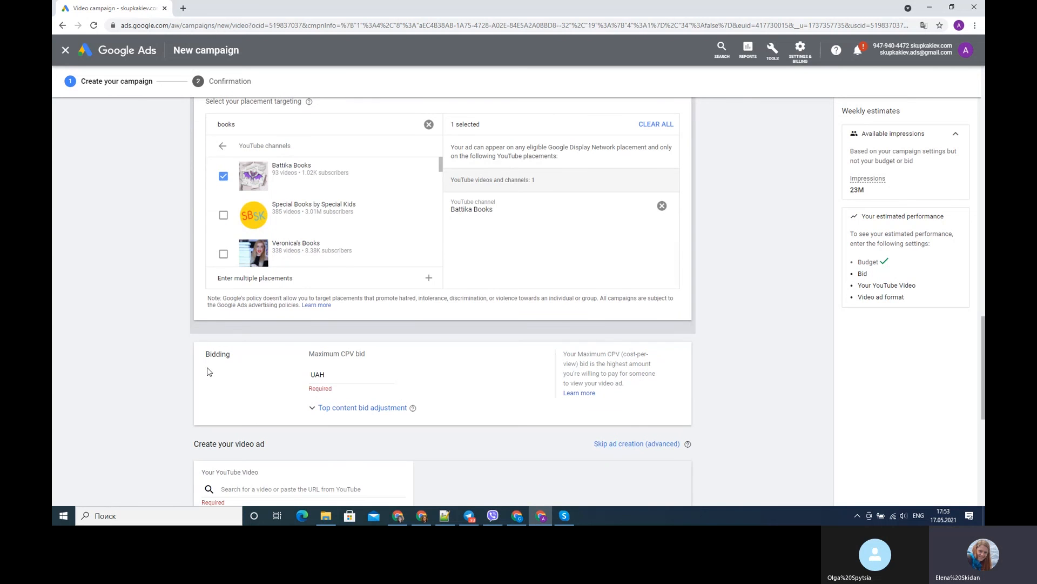
click(327, 306)
click(303, 250)
scroll(137, 350, down, 3)
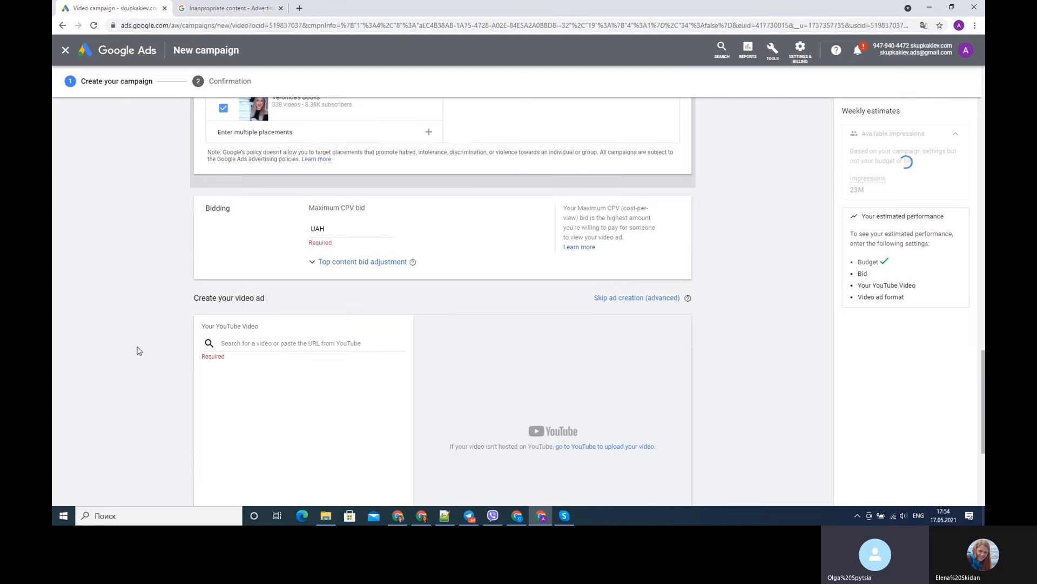
- Set the ad group's maximum CPV bid to 0.10 UAH
scroll(137, 350, up, 2)
click(373, 326)
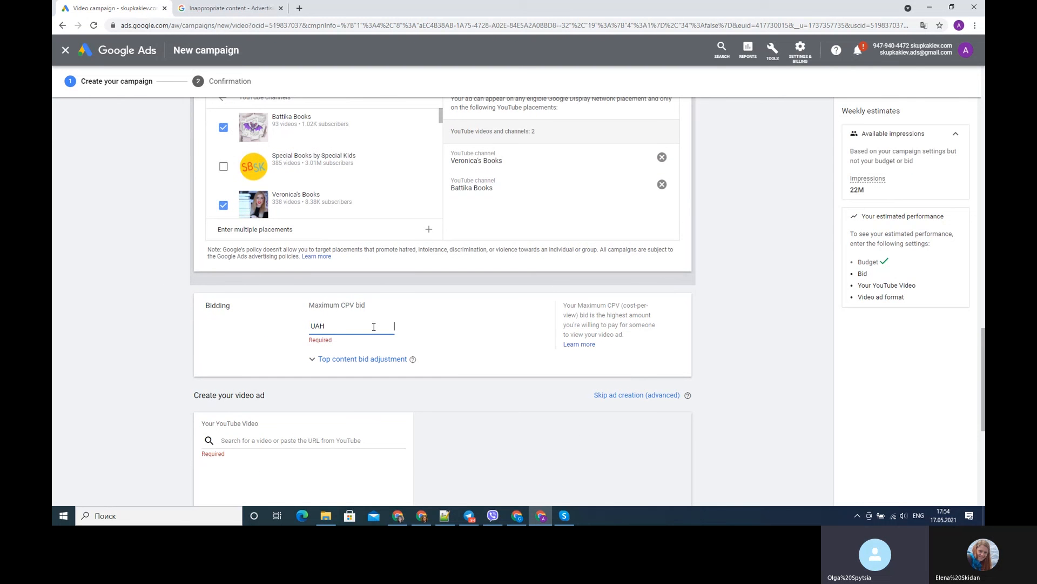
text(0.1)
click(763, 371)
- Copy the shareable link of the Фонтан video from YouTube Studio and, back in Google Ads, paste it as the ad's YouTube video
scroll(756, 374, down, 2)
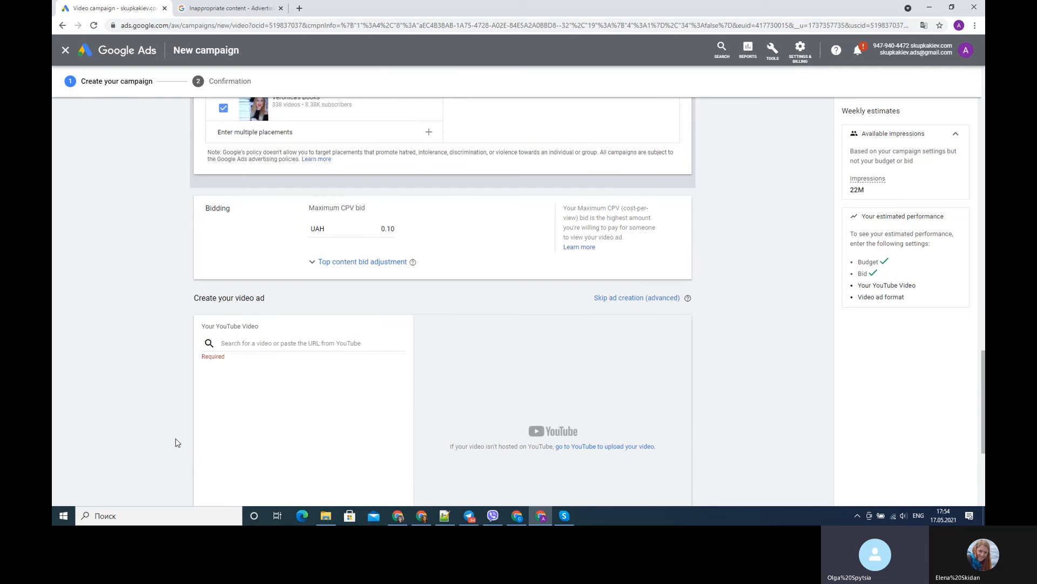
scroll(537, 377, up, 1)
scroll(537, 377, down, 3)
click(313, 245)
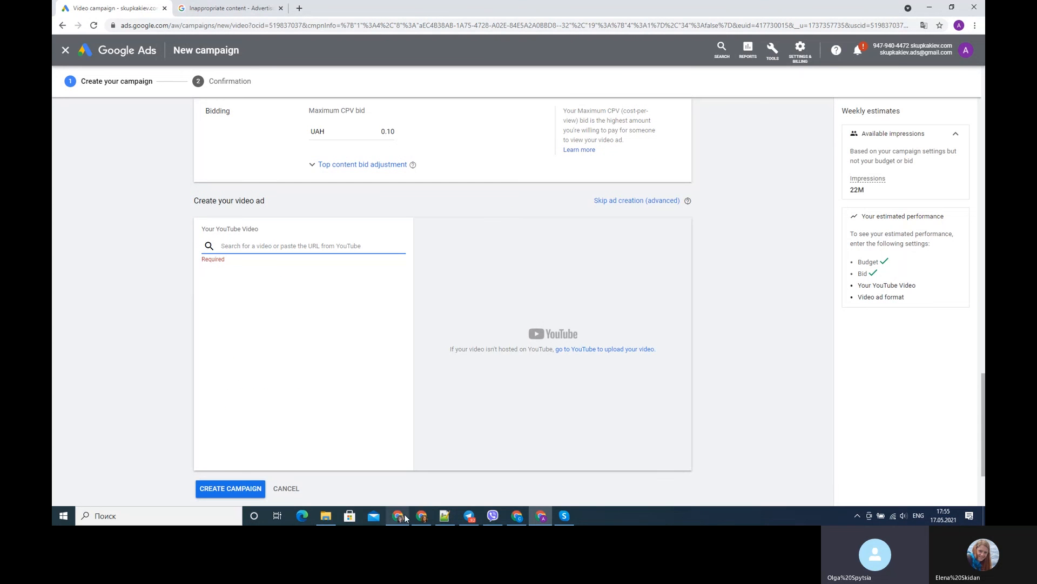
click(517, 516)
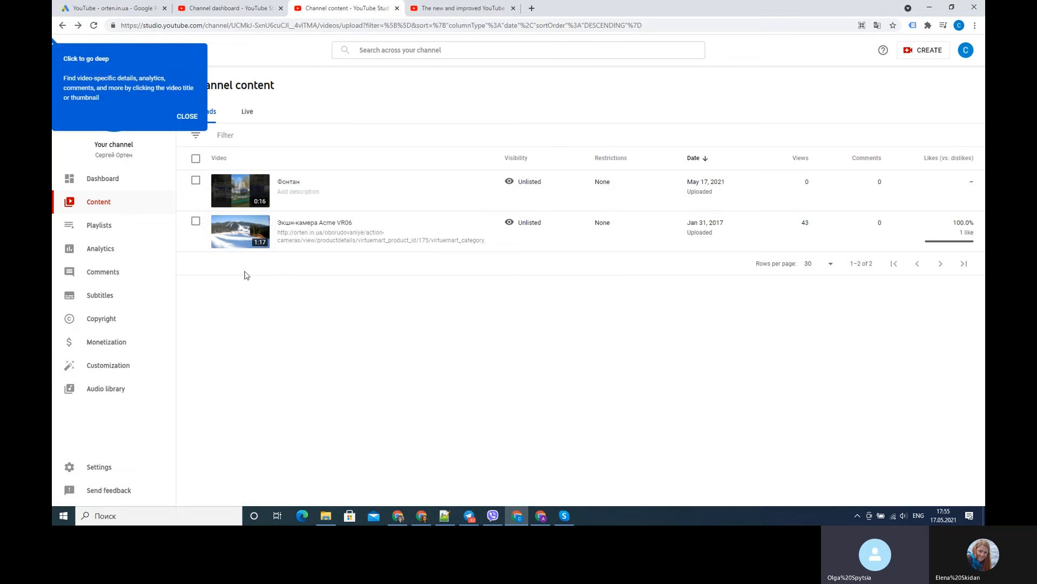
mouse_move(375, 195)
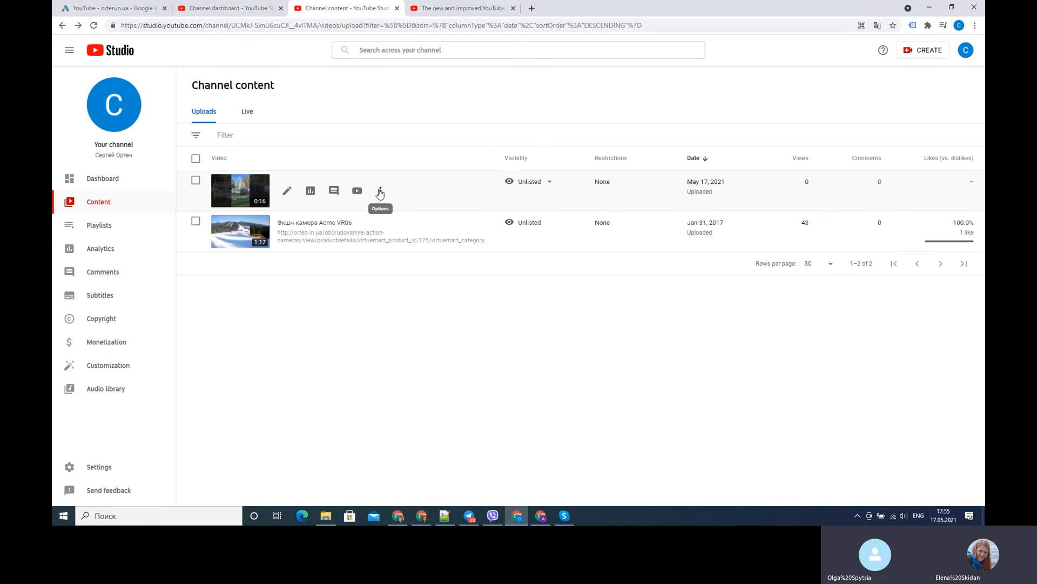
click(380, 192)
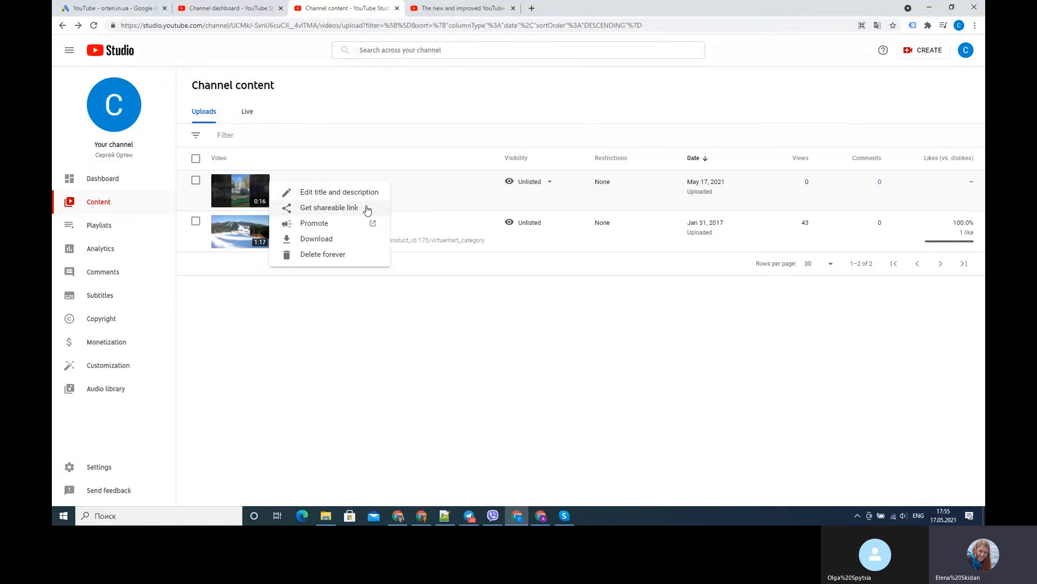
click(366, 209)
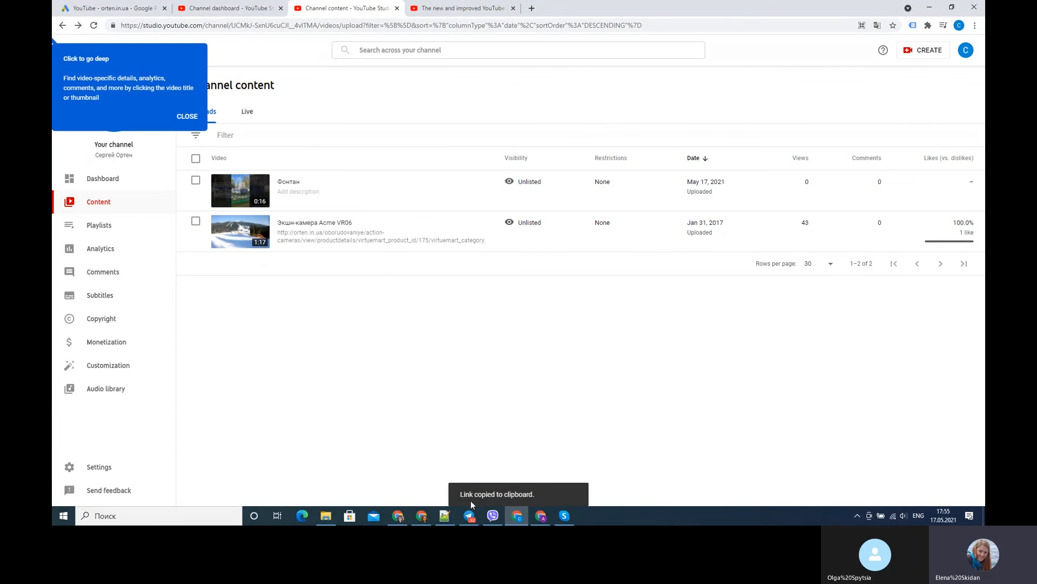
click(546, 518)
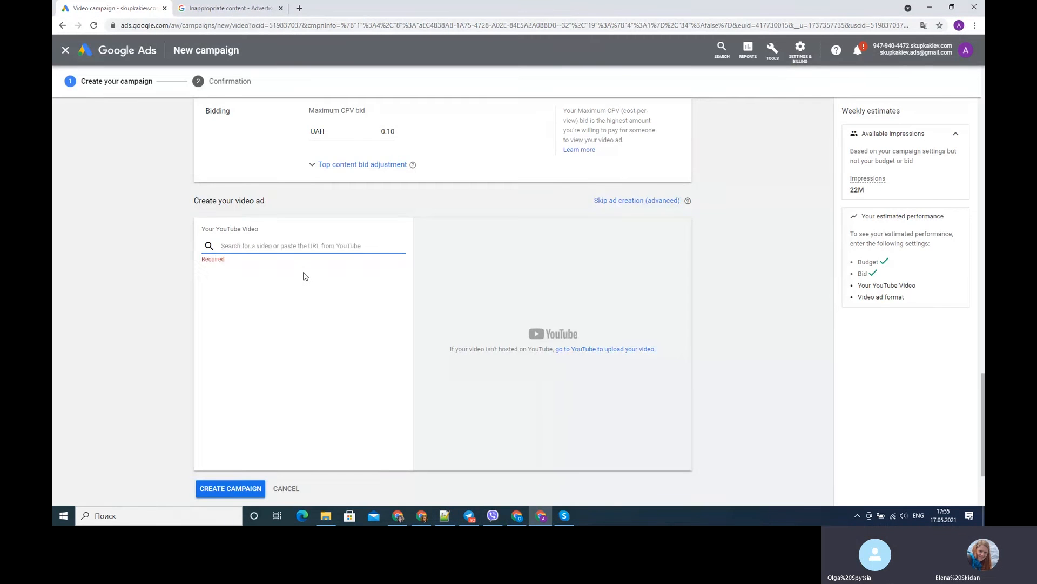
key(ctrl+v)
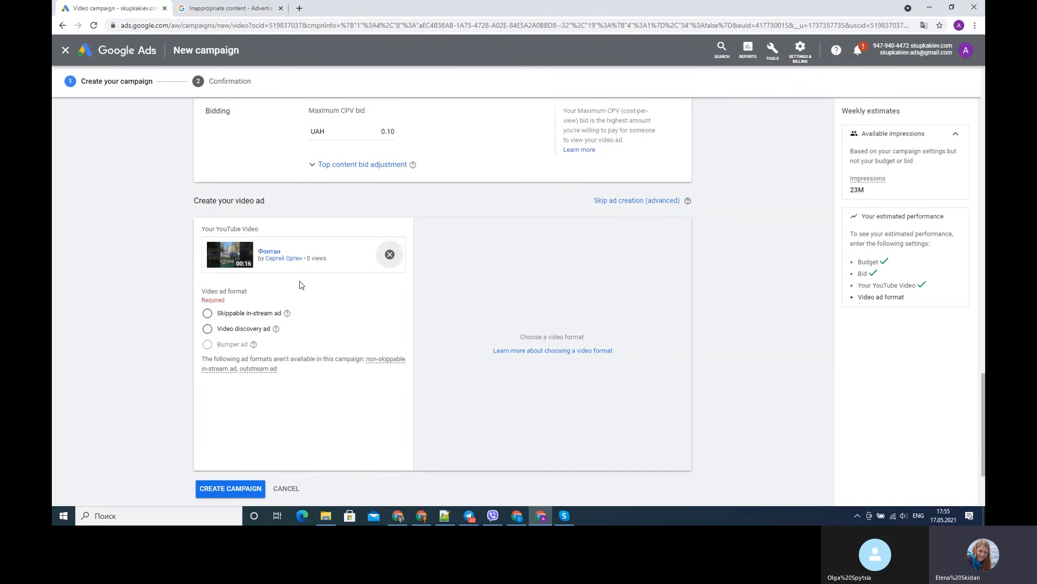
- Choose Skippable in-stream ad as the video ad format and look over the ad settings it offers
click(207, 314)
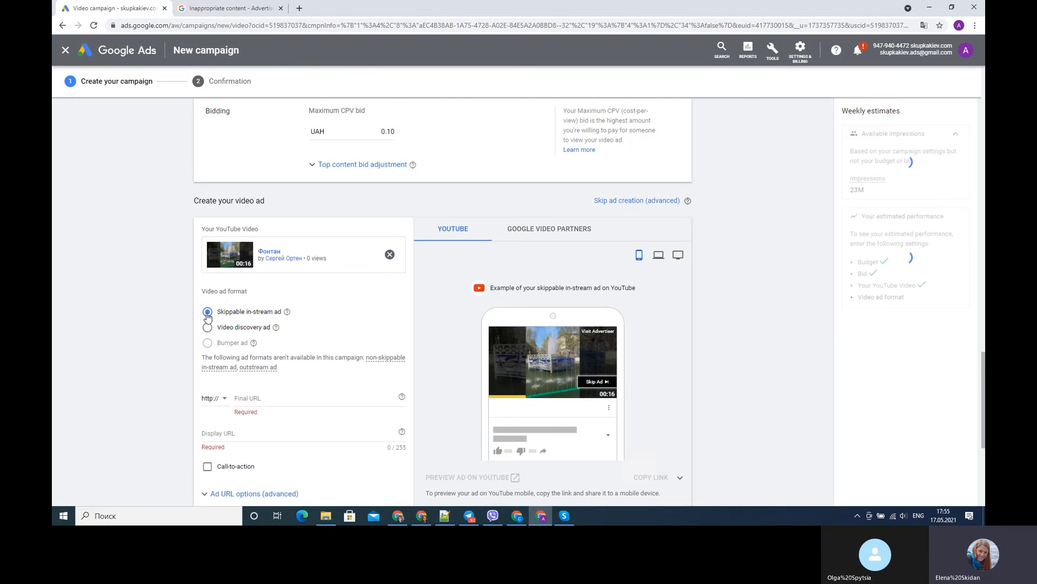
scroll(123, 337, down, 2)
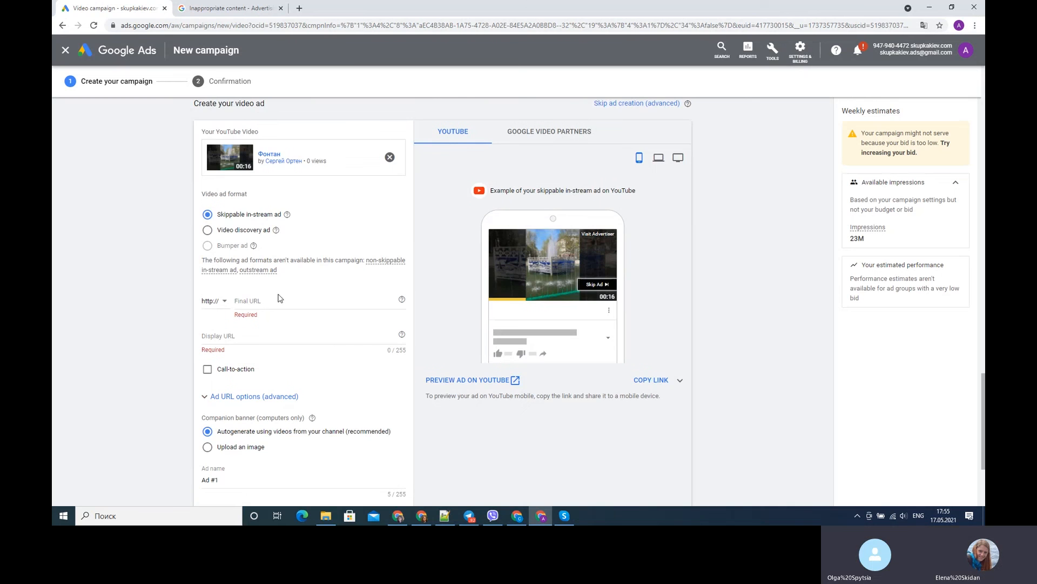
scroll(124, 316, up, 2)
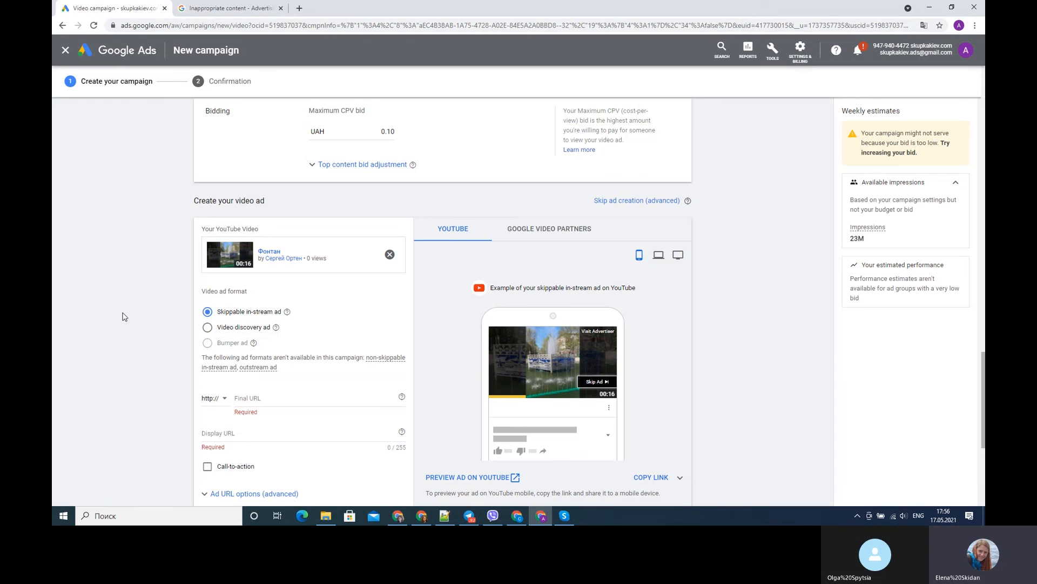
scroll(125, 317, down, 2)
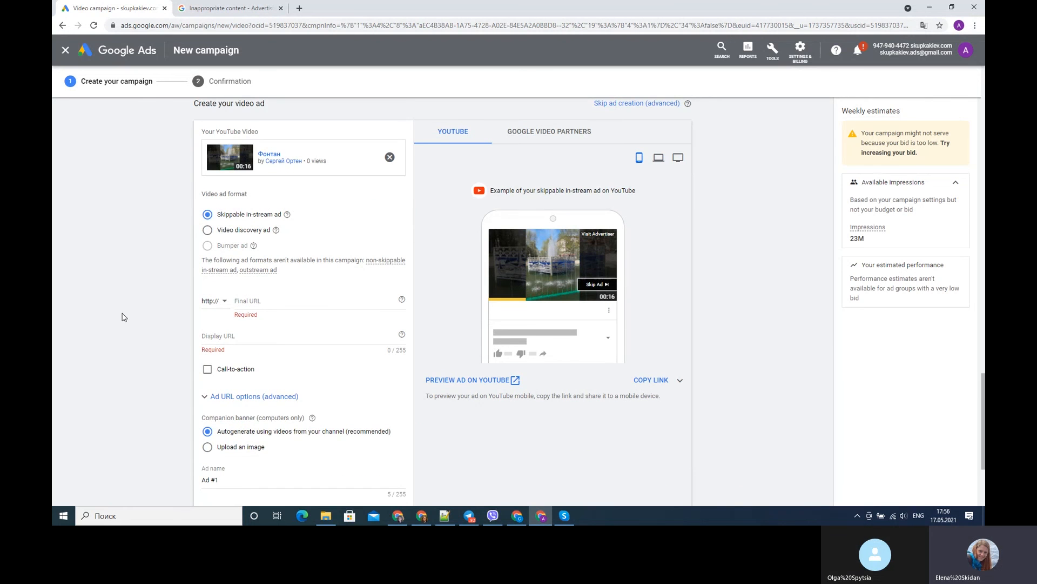
scroll(123, 317, down, 1)
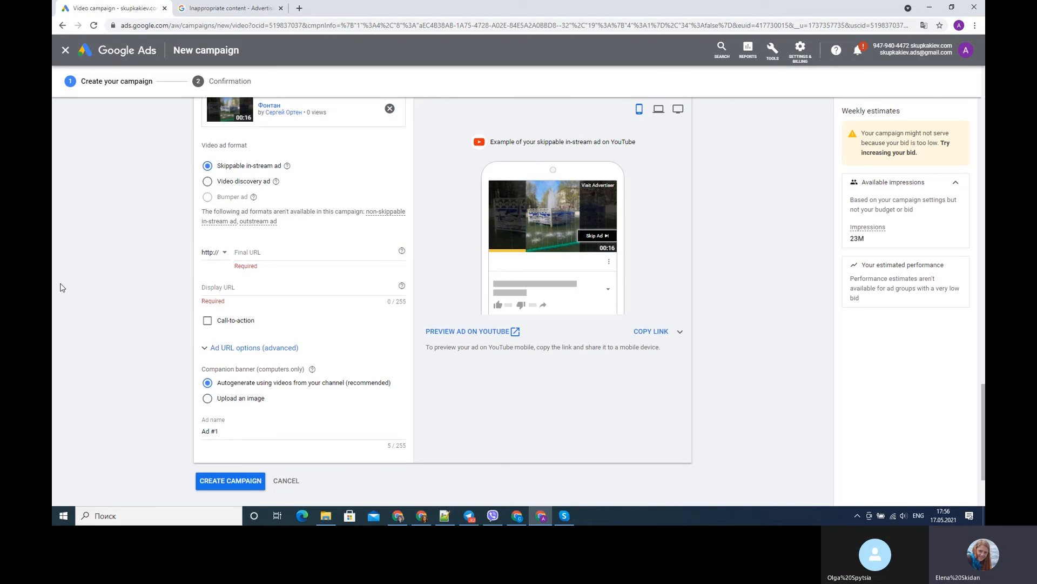
- Open skupkakiev.com in a new browser tab and enter its address as the ad's final URL and display URL
click(251, 255)
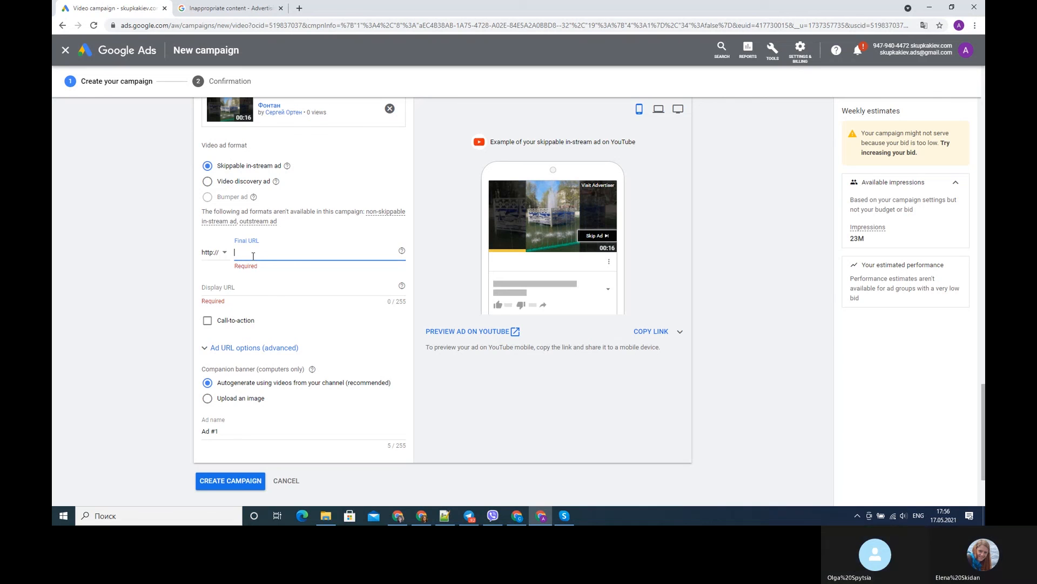
click(297, 9)
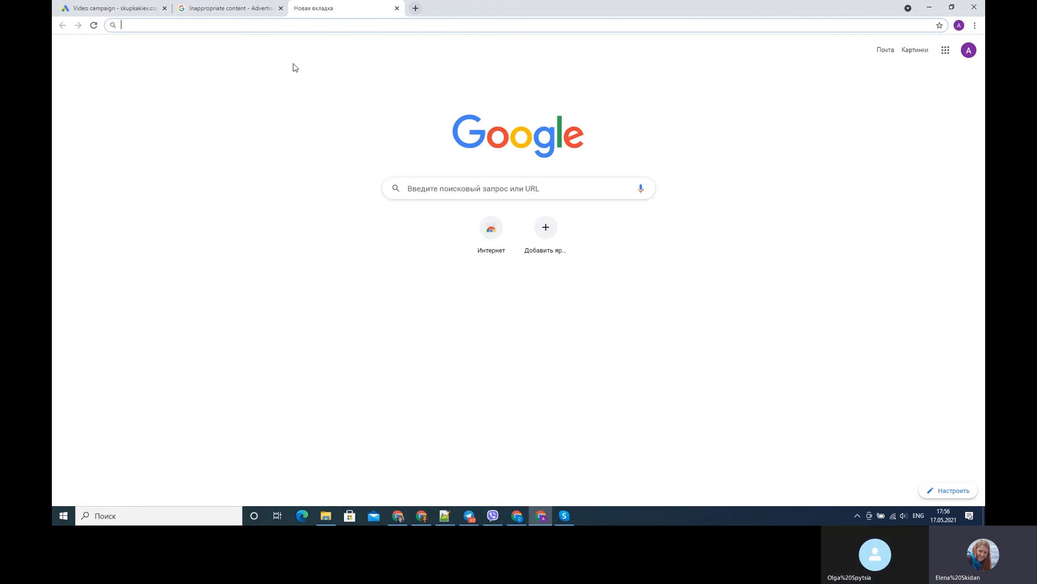
key(super+space)
key(super+space)
key(super+space)
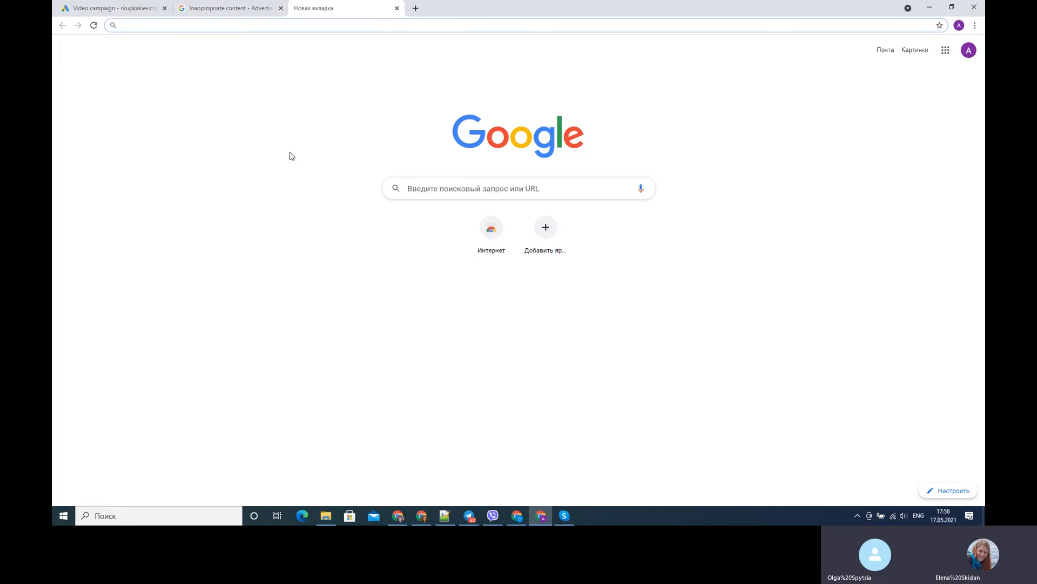
text(sk)
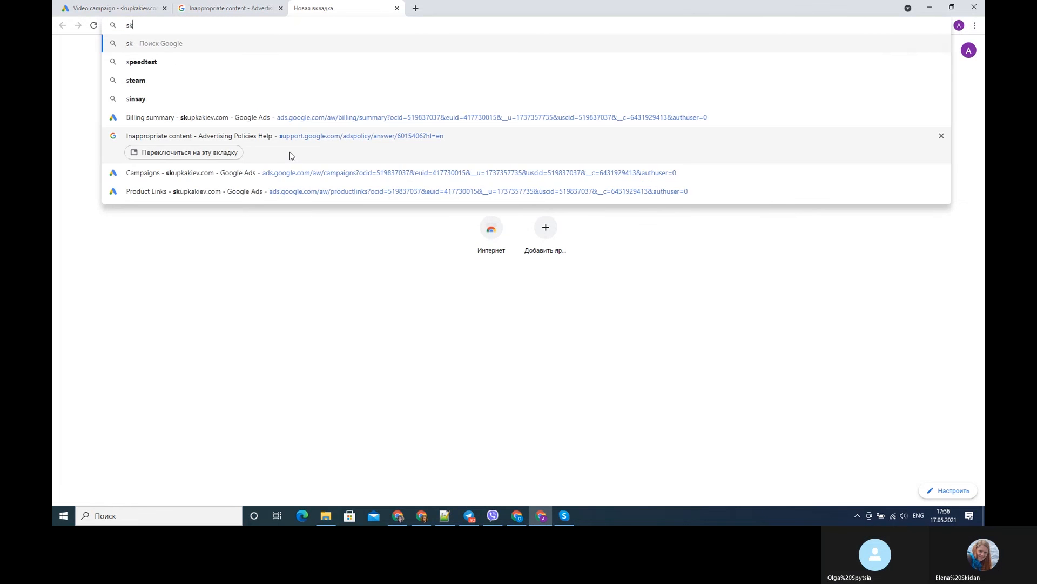
text(u)
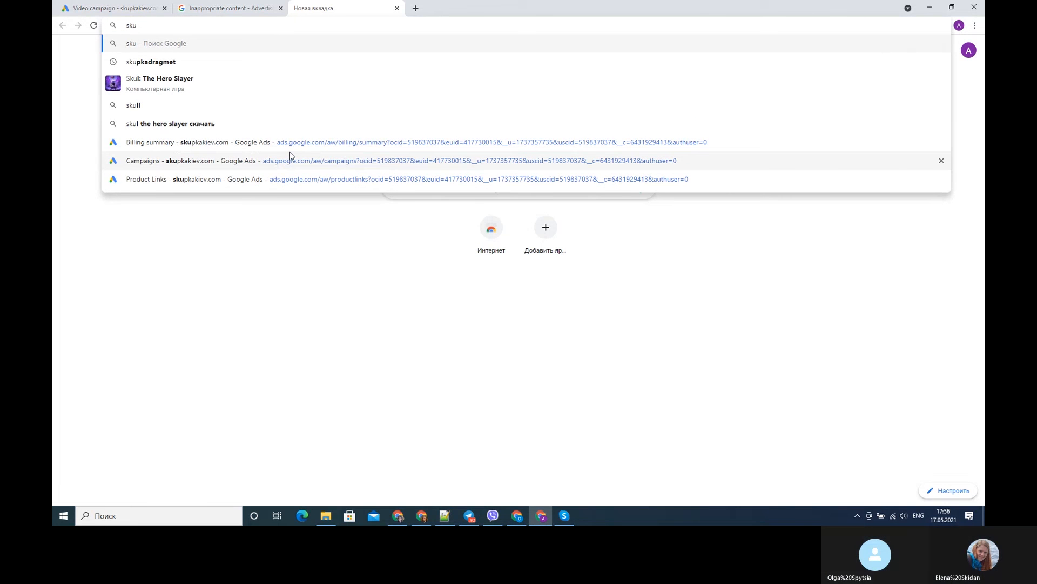
text(pka)
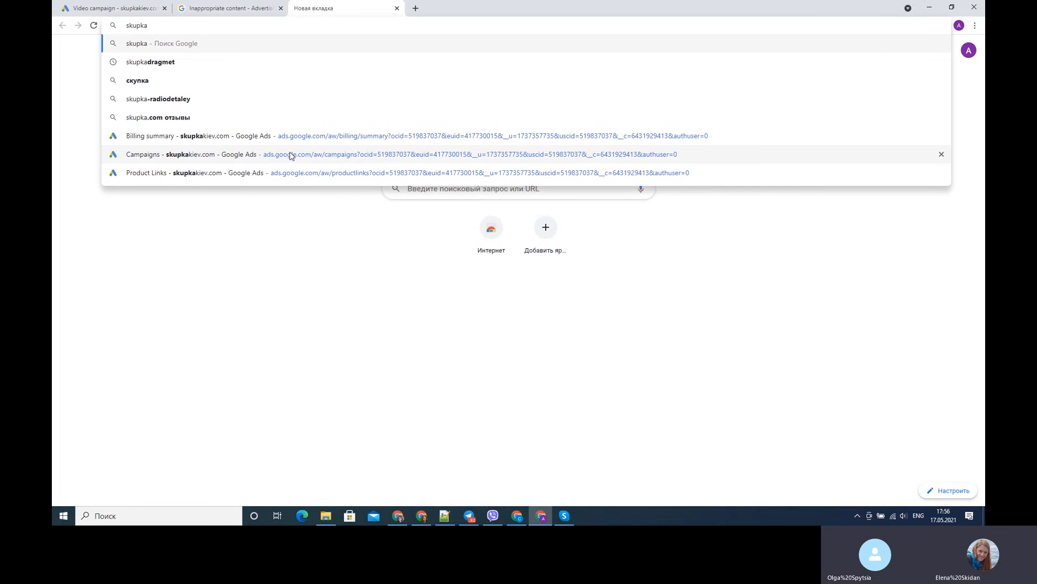
text(kie)
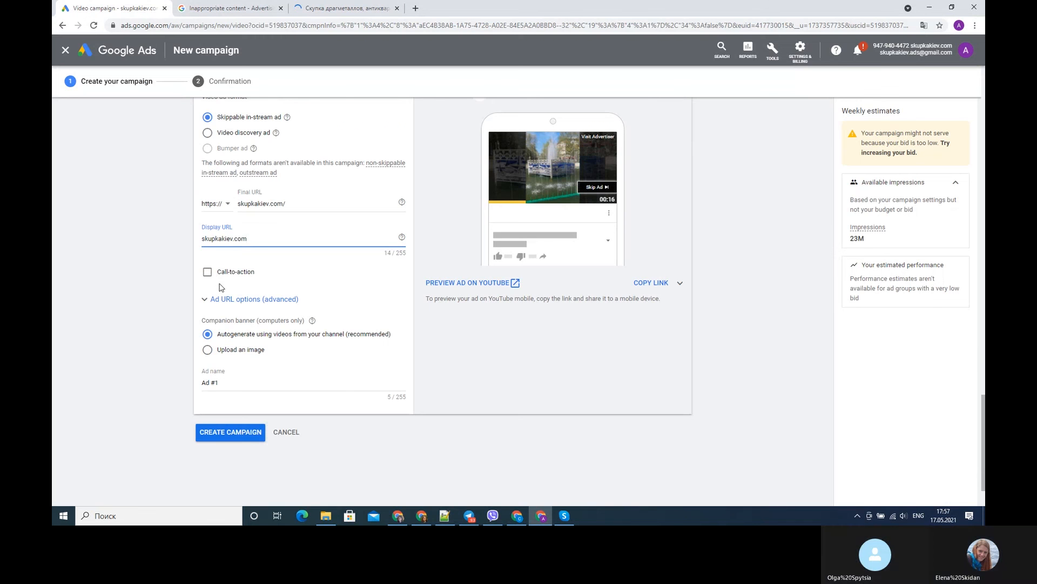
- Enable the call-to-action for the skippable in-stream ad and set its text to "Join Now"
click(208, 271)
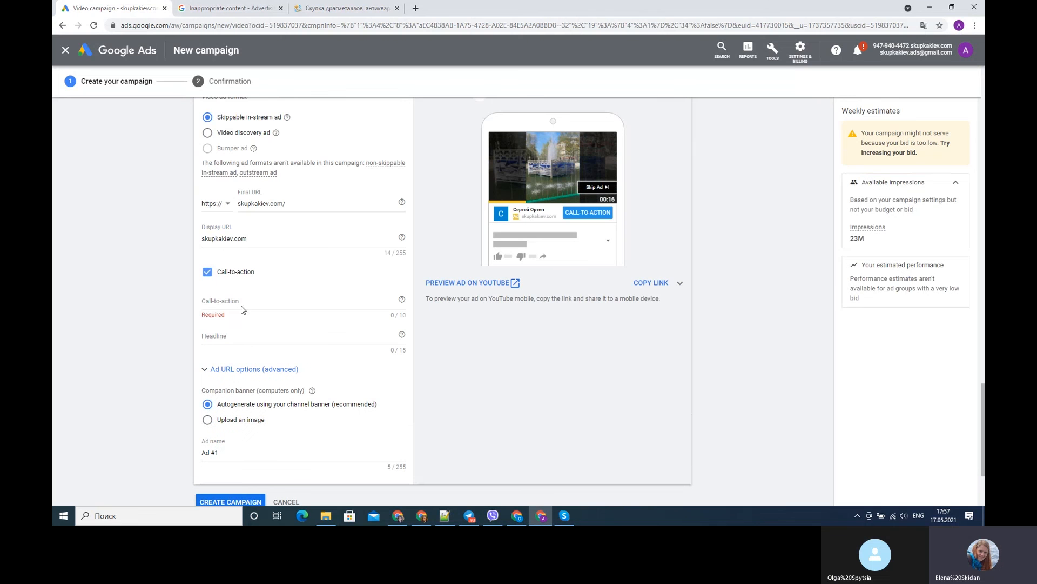
click(242, 298)
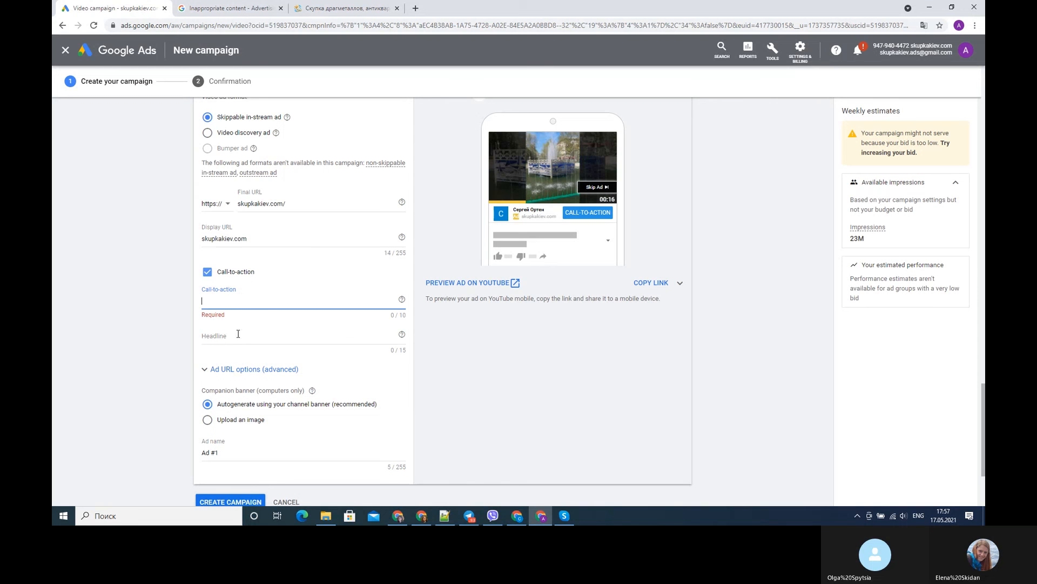
click(267, 336)
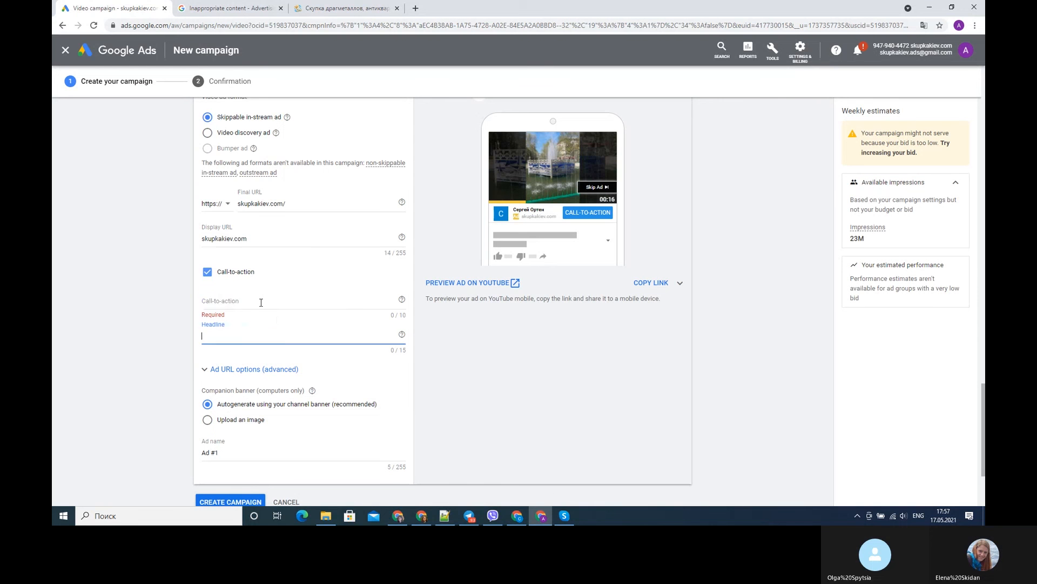
click(261, 301)
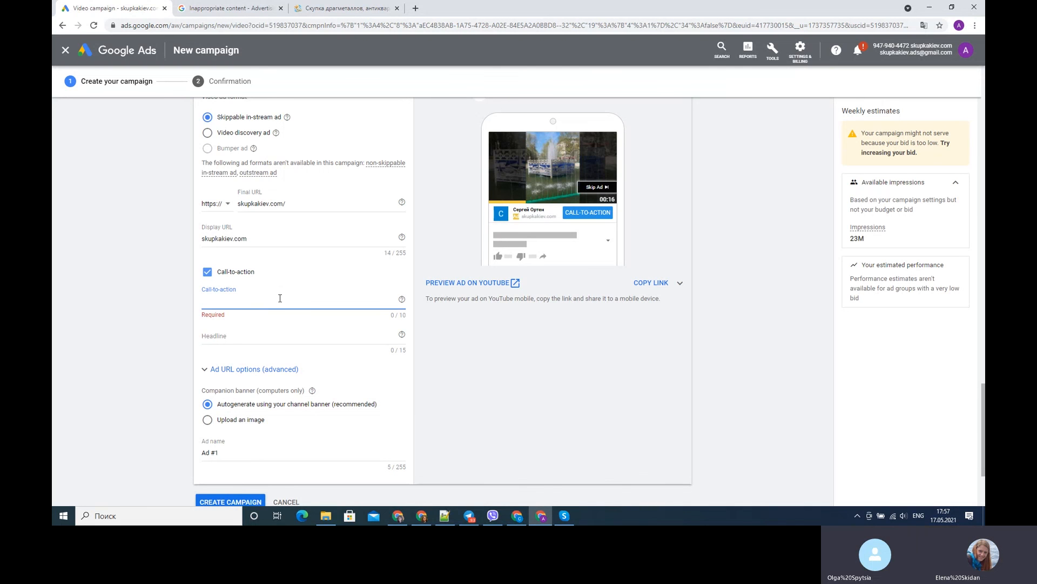
text(Jo)
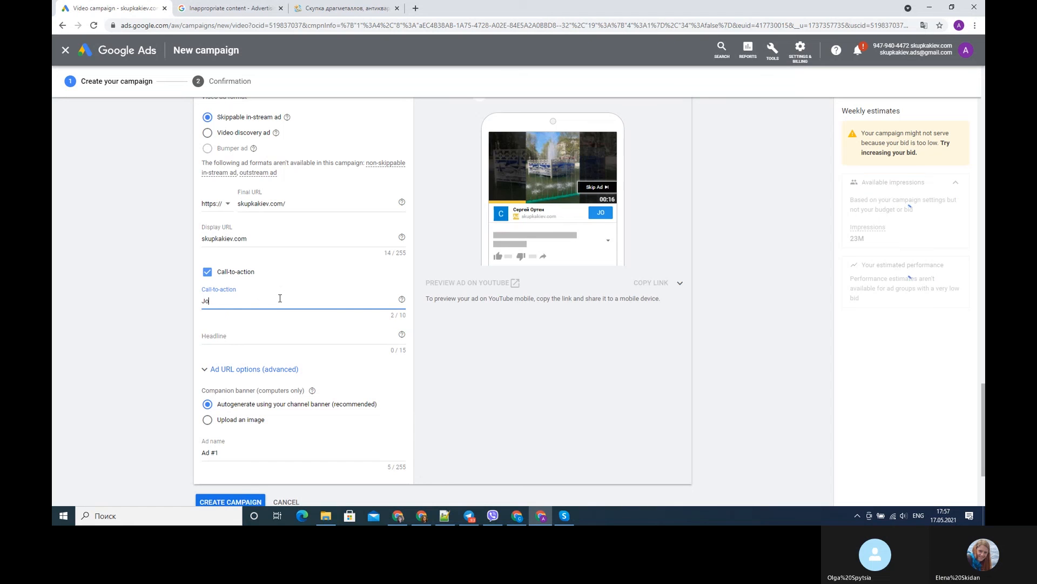
text(in )
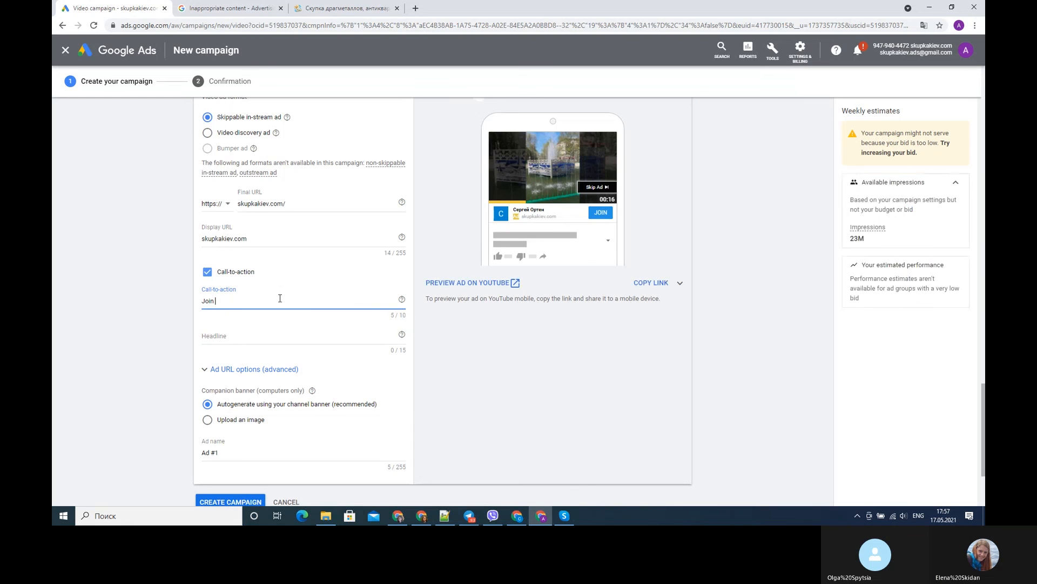
text(Now)
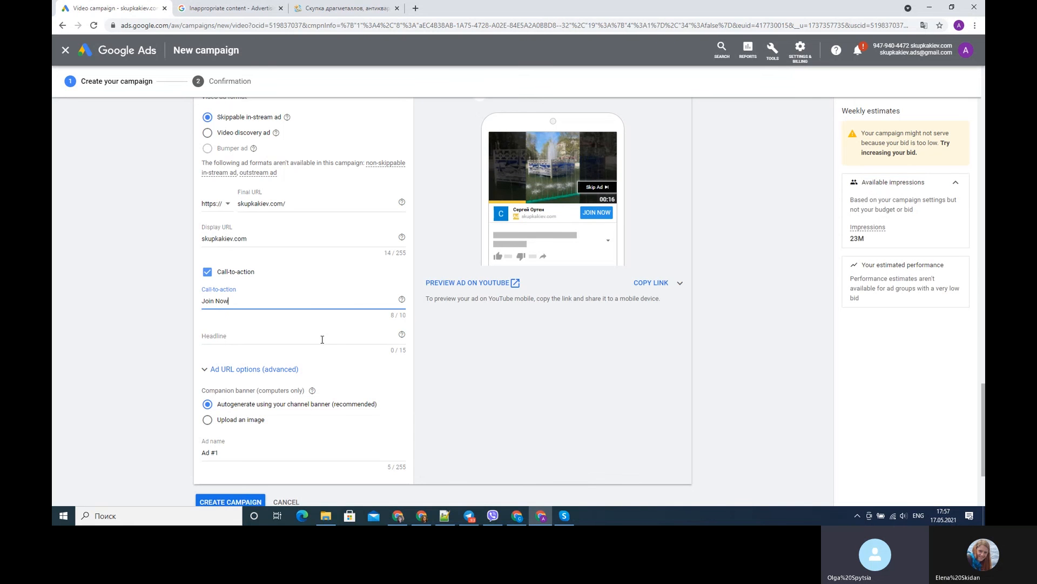
- Enter "Headline of add" as the headline of the ad's call-to-action
click(322, 339)
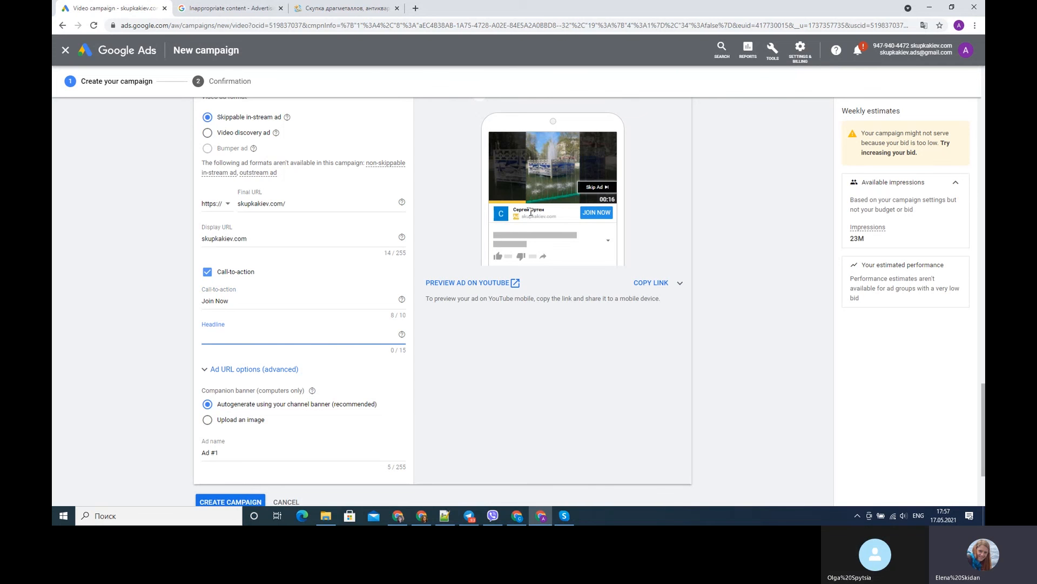
scroll(305, 297, down, 2)
scroll(303, 289, up, 2)
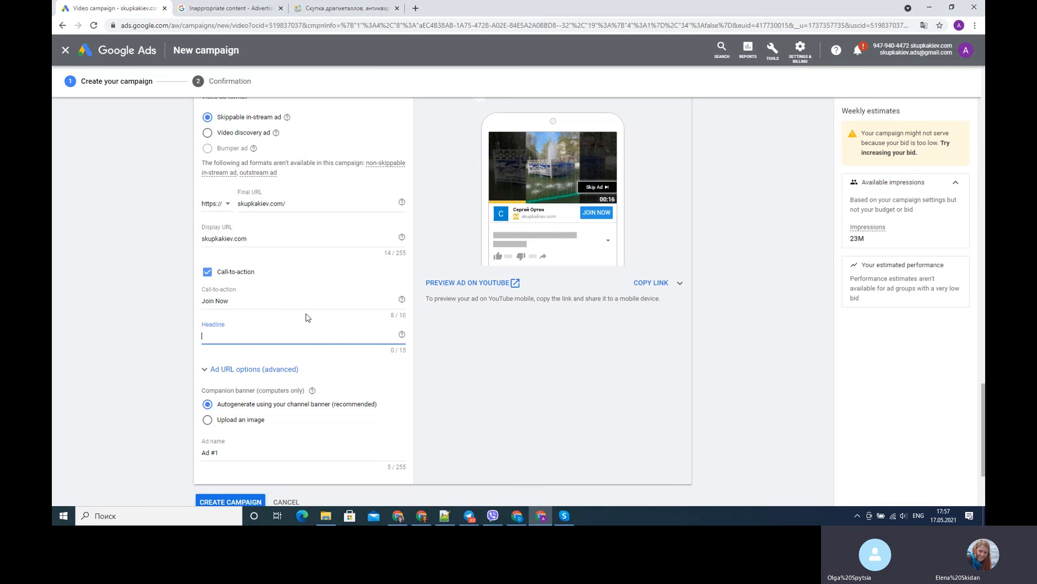
text(He)
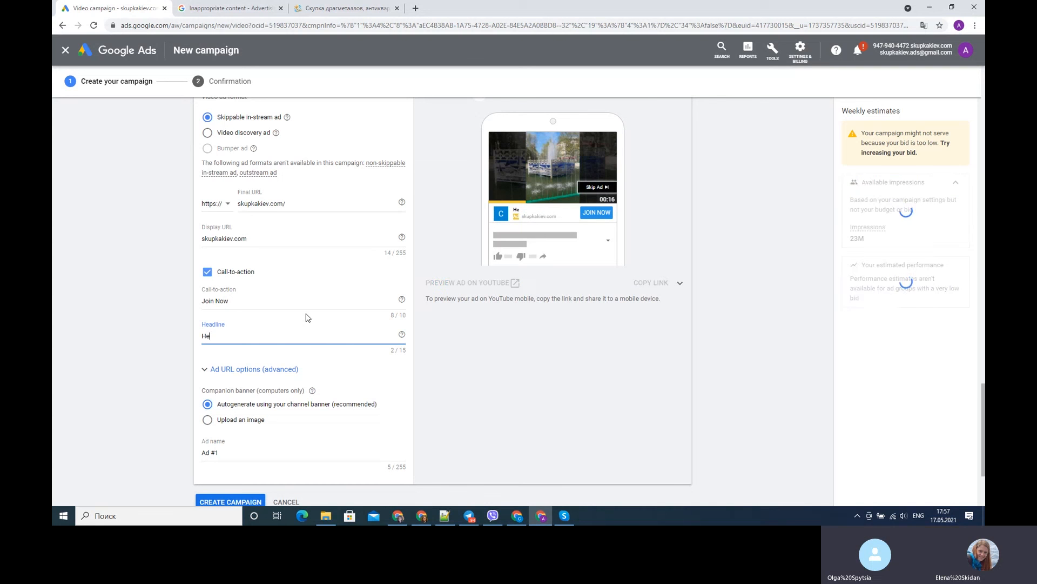
key(BackSpace)
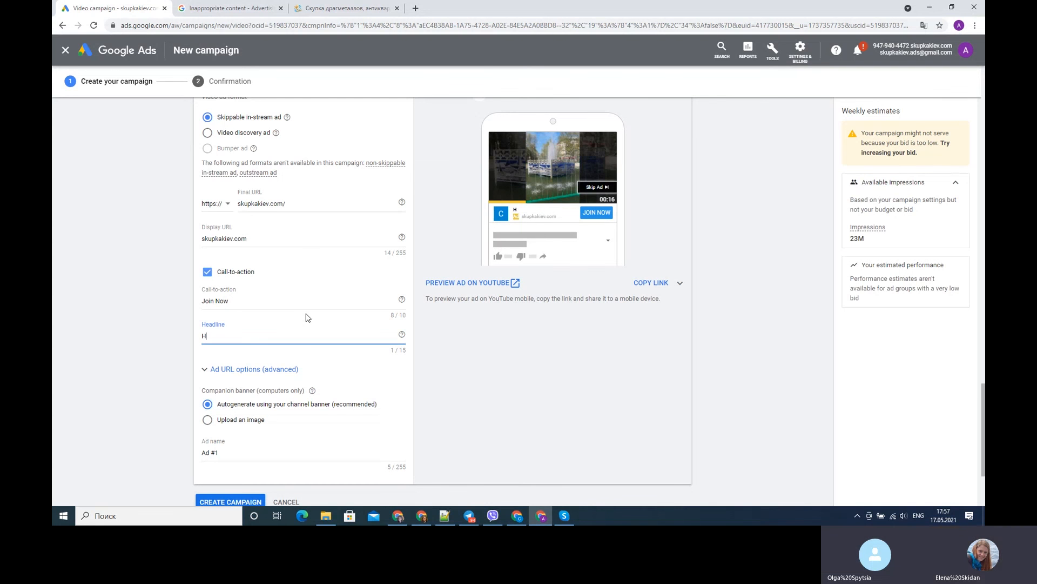
key(BackSpace)
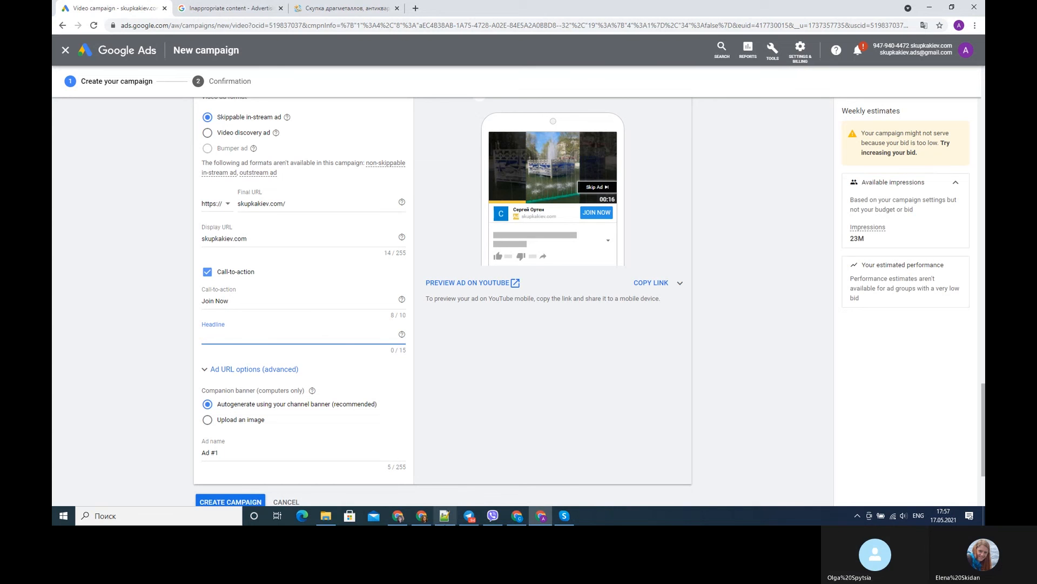
text(H)
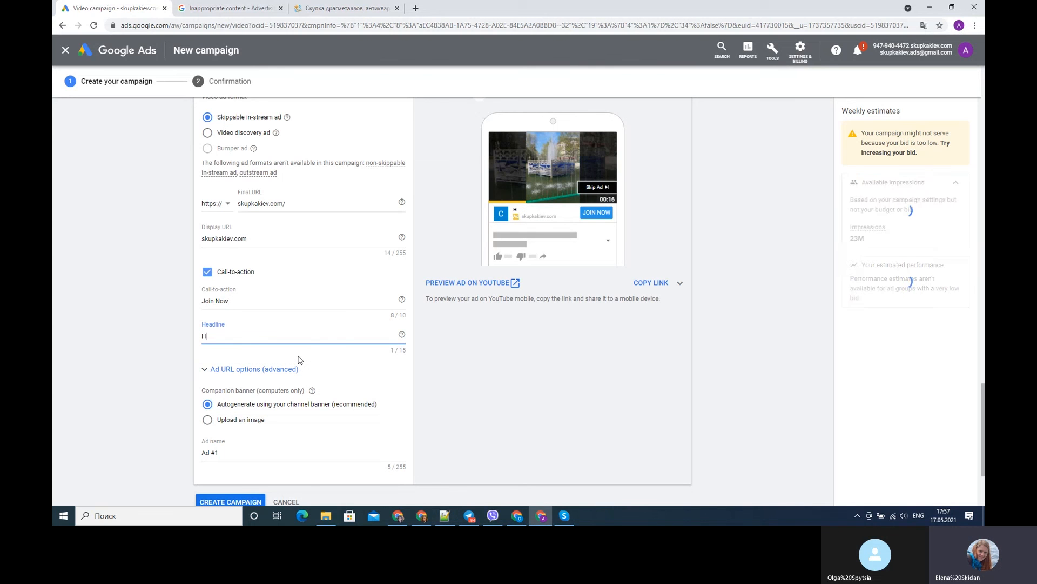
text(eadline)
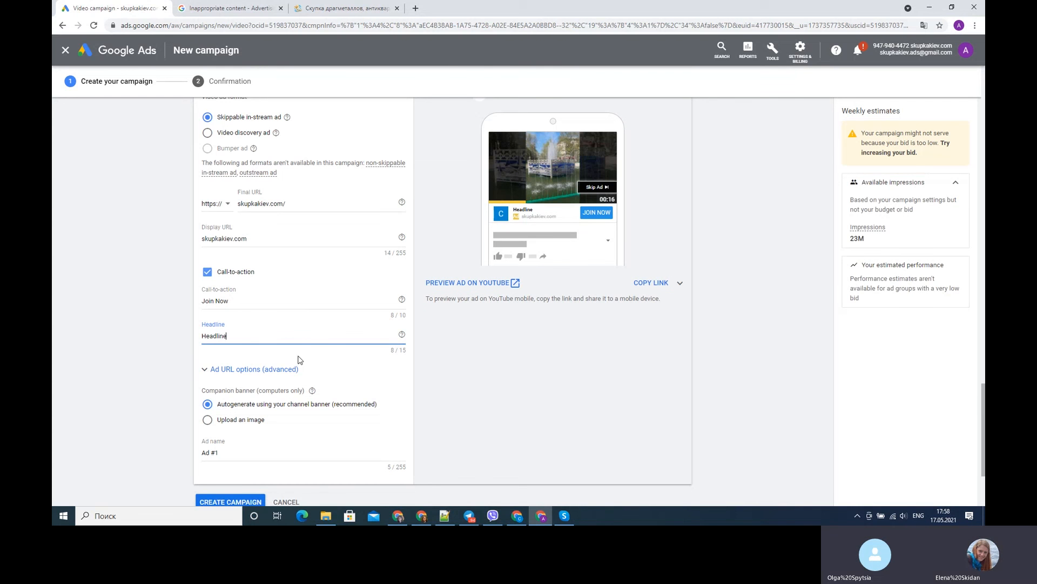
text( o)
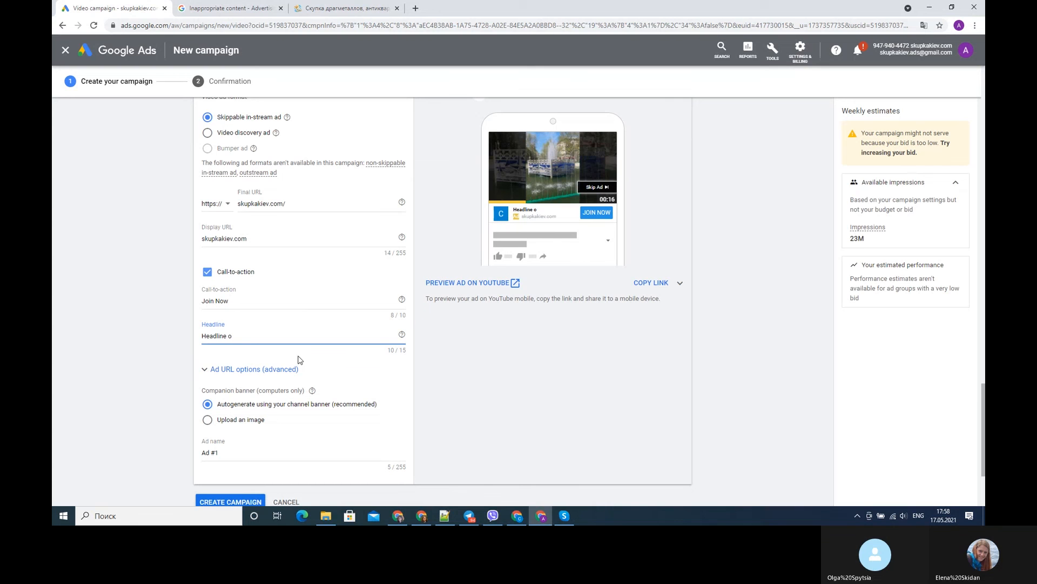
text(f you)
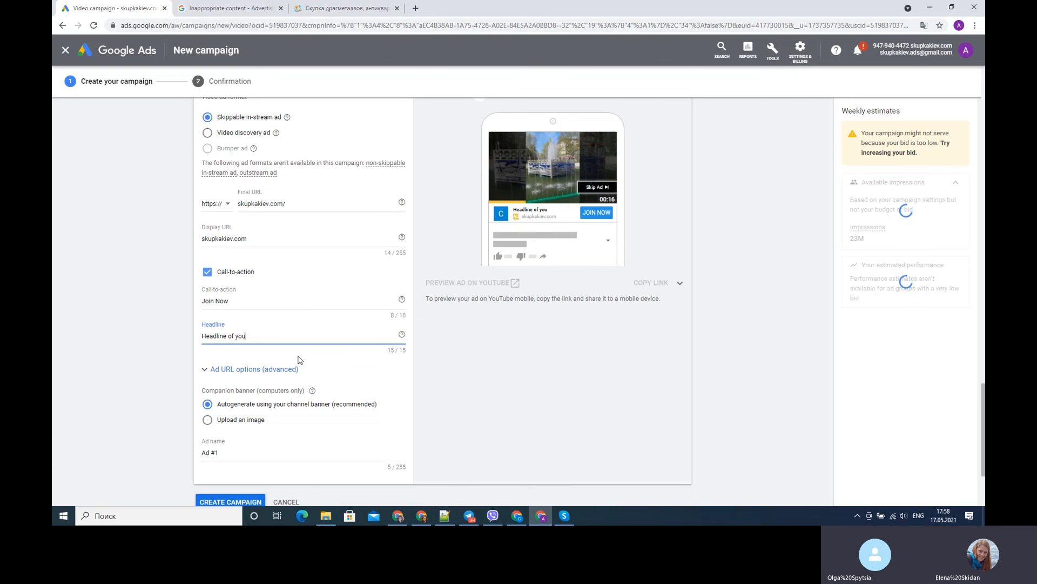
text(r a)
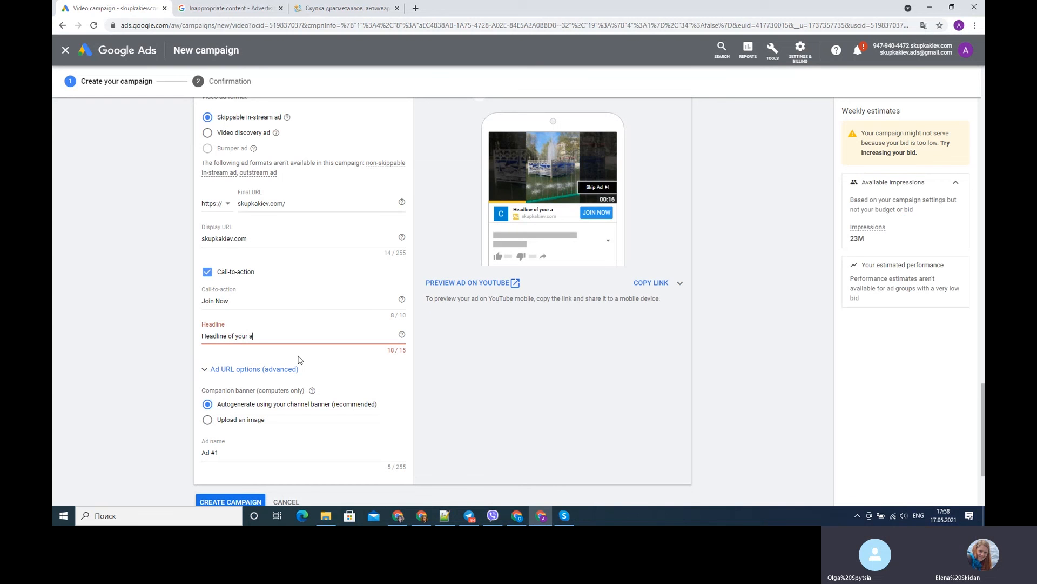
text(dd)
key(Left)
key(Left)
key(Left)
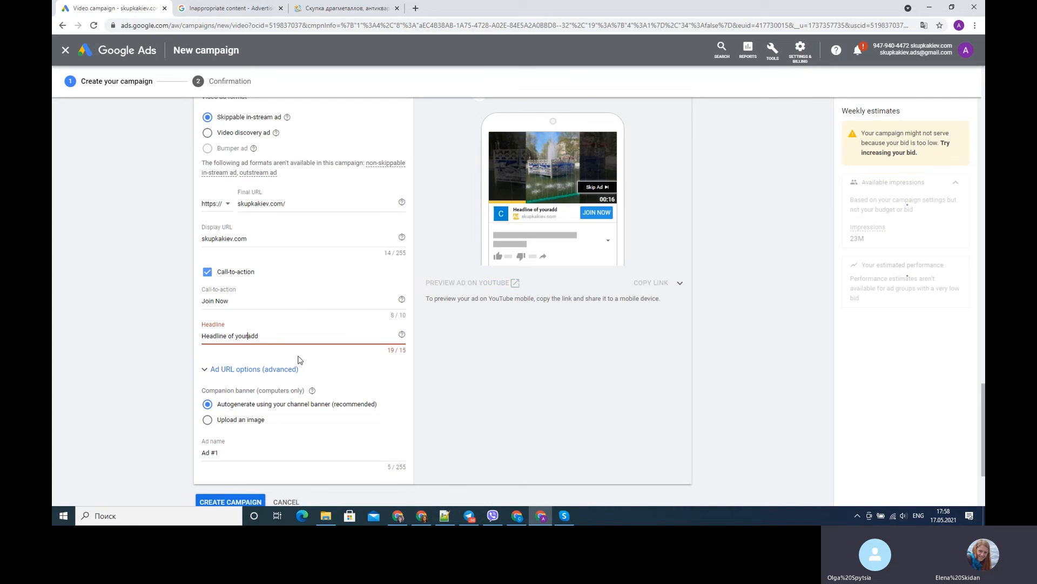
key(BackSpace)
key(BackSpace)
key(BackSpace)
key(BackSpace)
key(BackSpace)
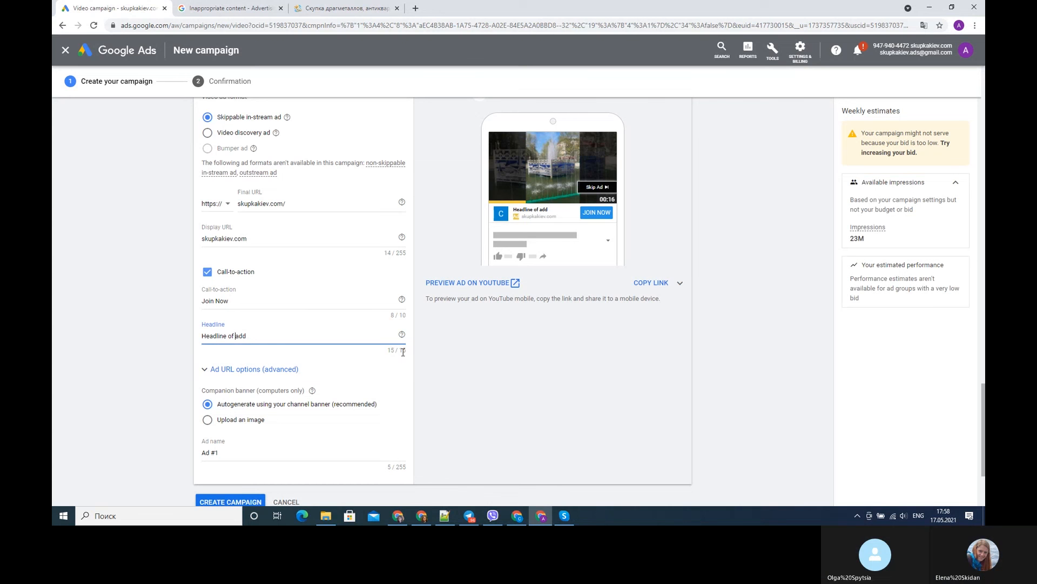
- Look over the advanced ad URL options, the ad preview and the companion banner choices
scroll(203, 324, down, 1)
click(203, 323)
click(203, 323)
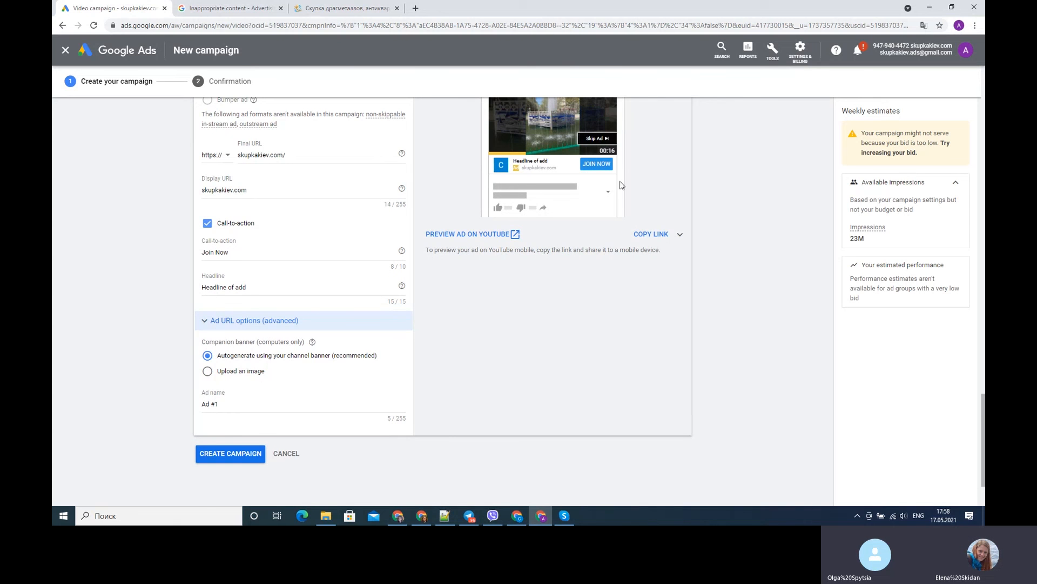
scroll(613, 174, up, 2)
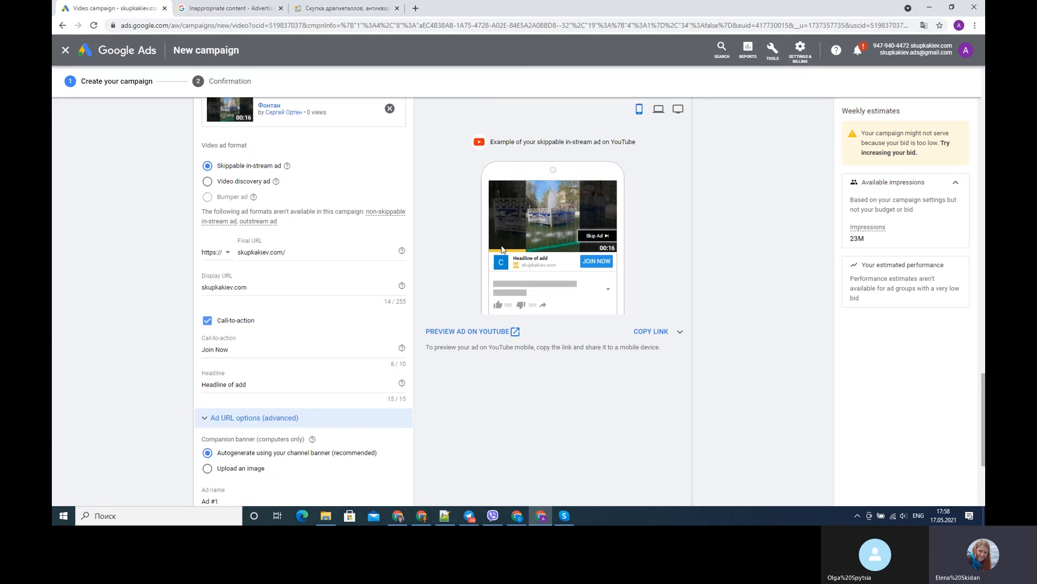
scroll(276, 468, down, 1)
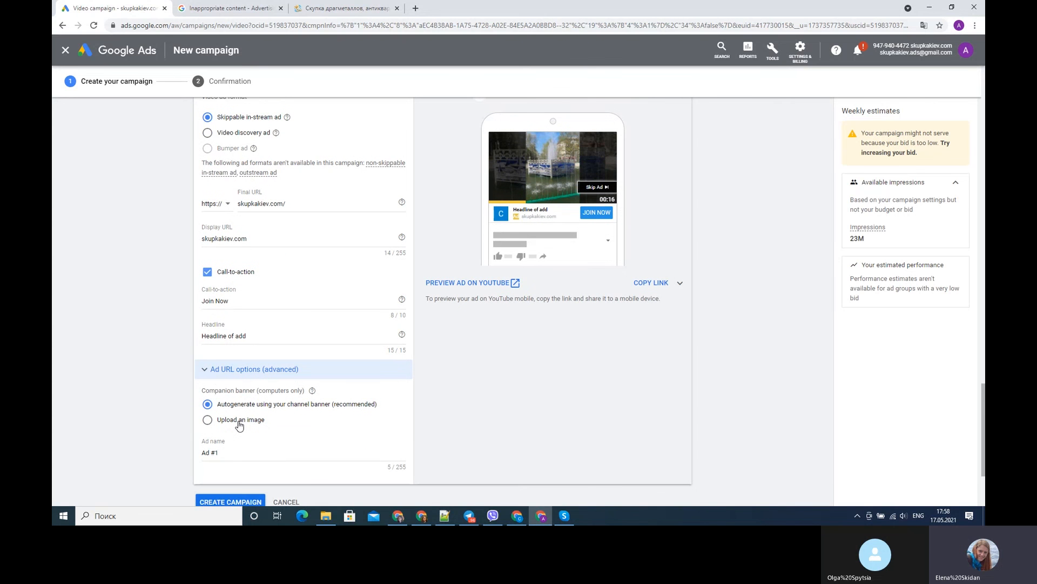
scroll(239, 426, down, 2)
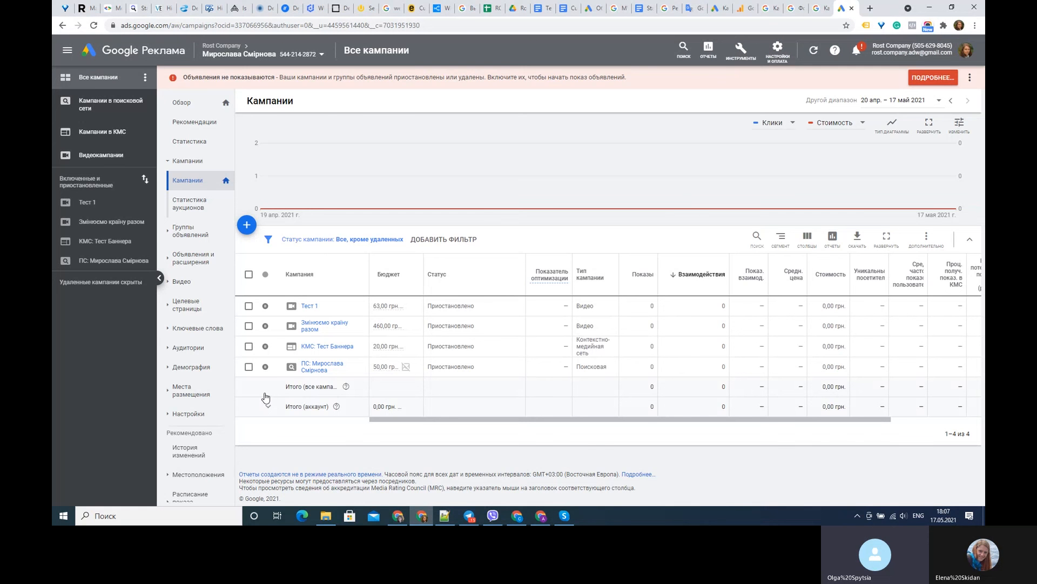
- Open the ads of the "покупці побутової техніки" ad group in the campaign "Змінюємо країну разом" and apply the Просмотры column set
click(112, 223)
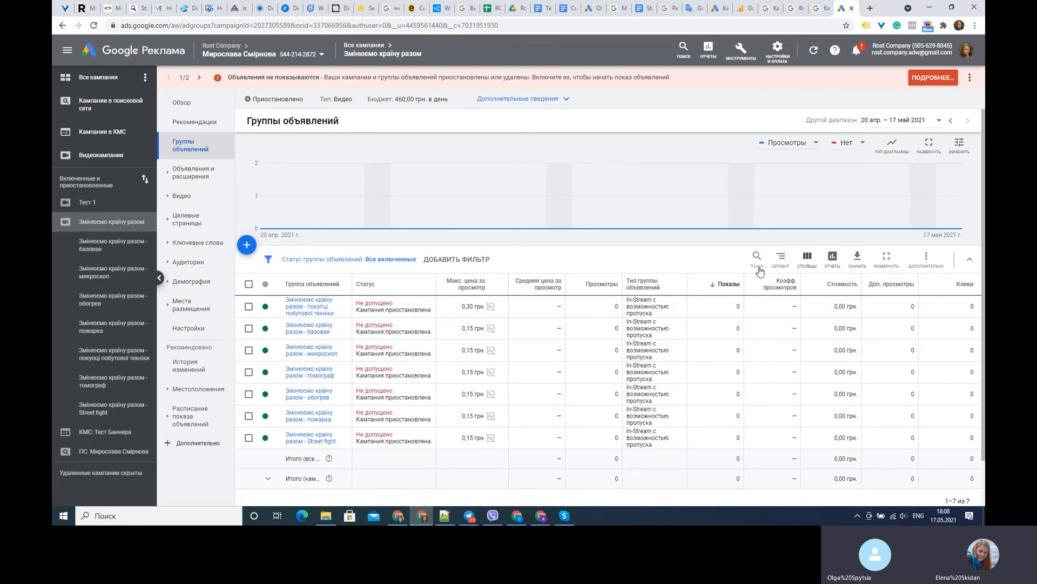
click(321, 313)
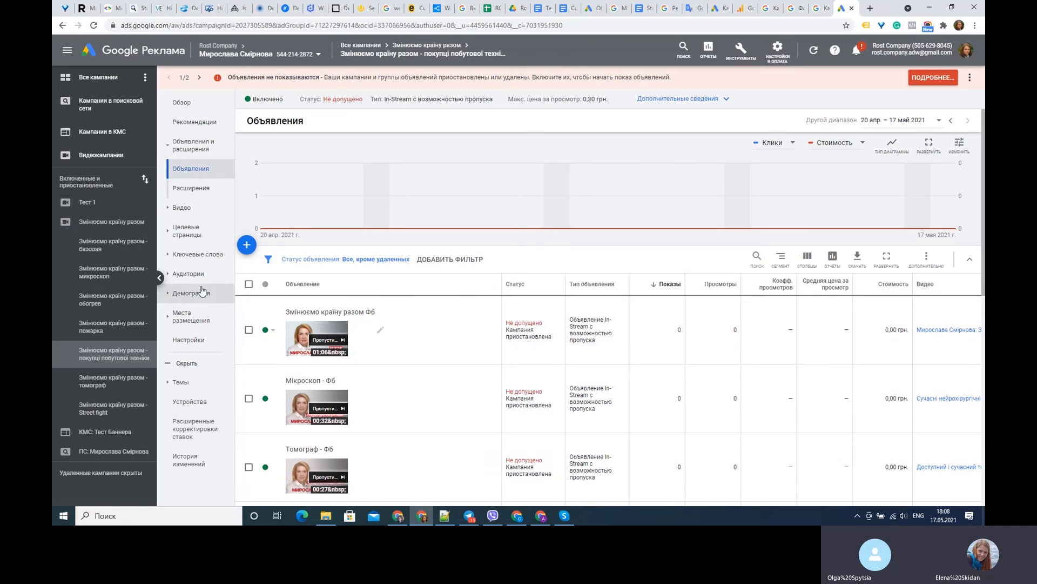
click(160, 278)
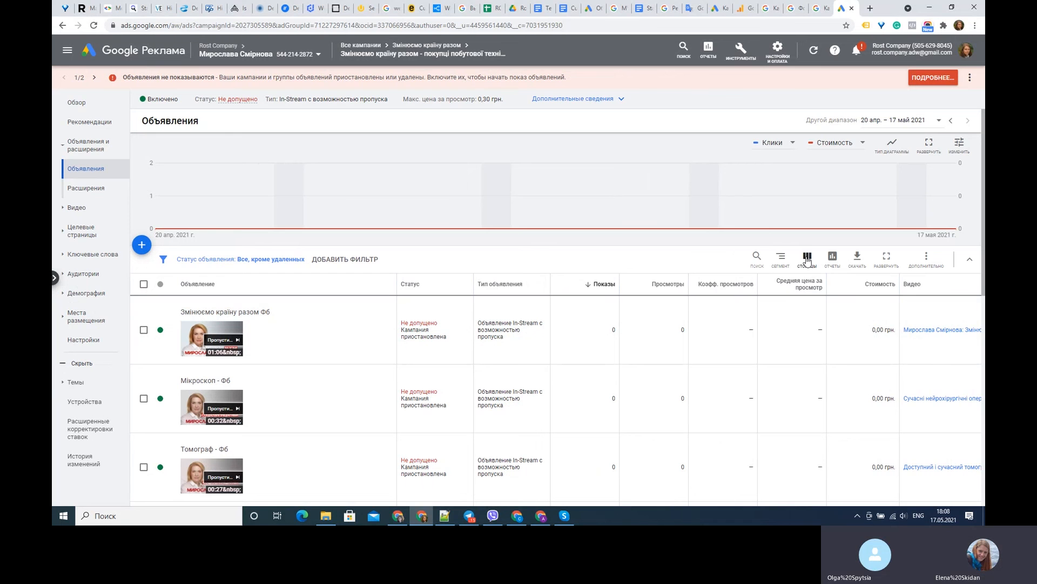
click(807, 258)
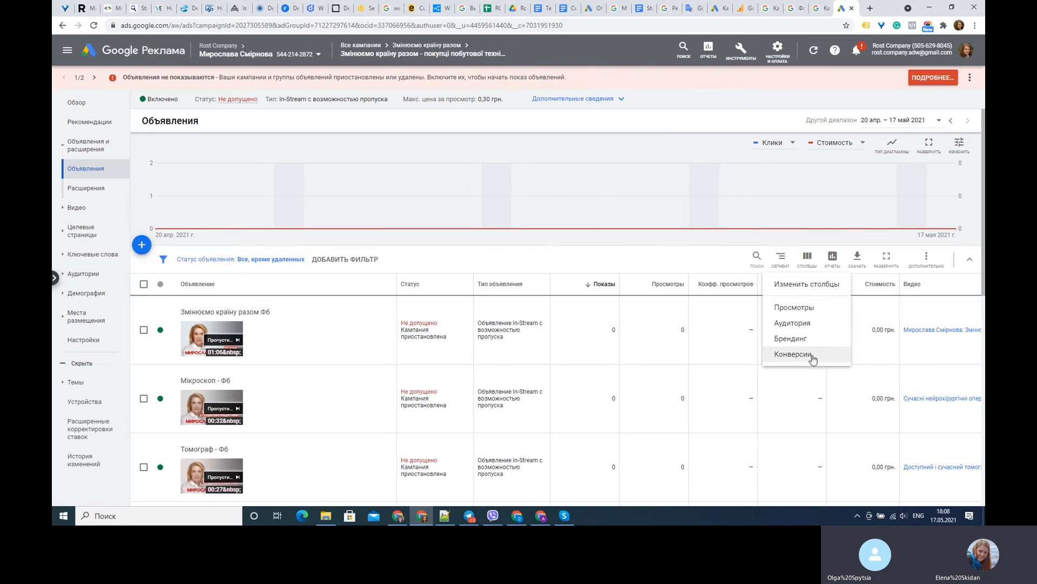
click(798, 308)
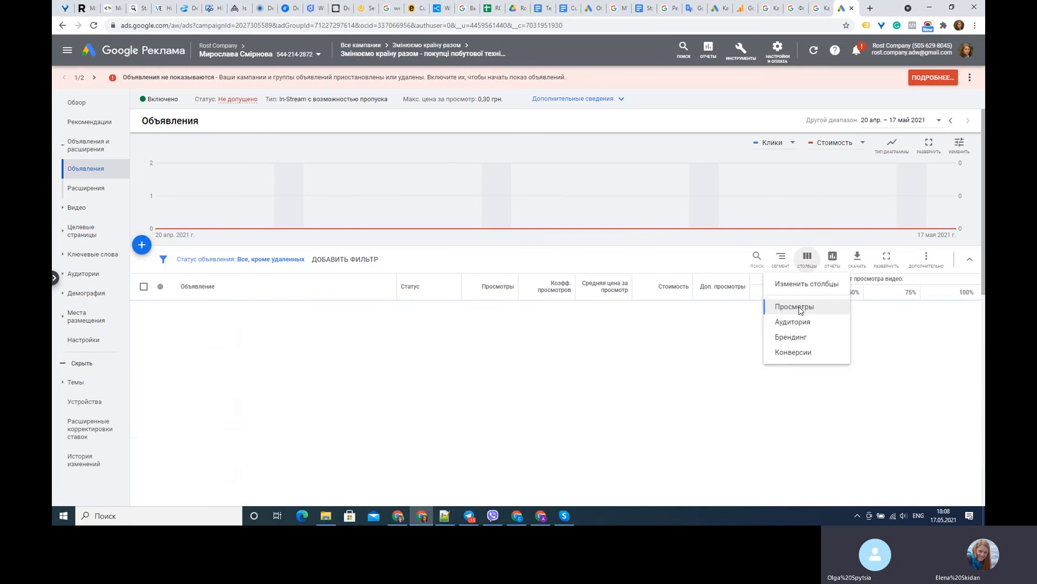
- Try adding the YouTube action columns Отметки "Нравится", Добавления в плейлисты and Подписчики to the ads table, and discard the column changes
click(807, 260)
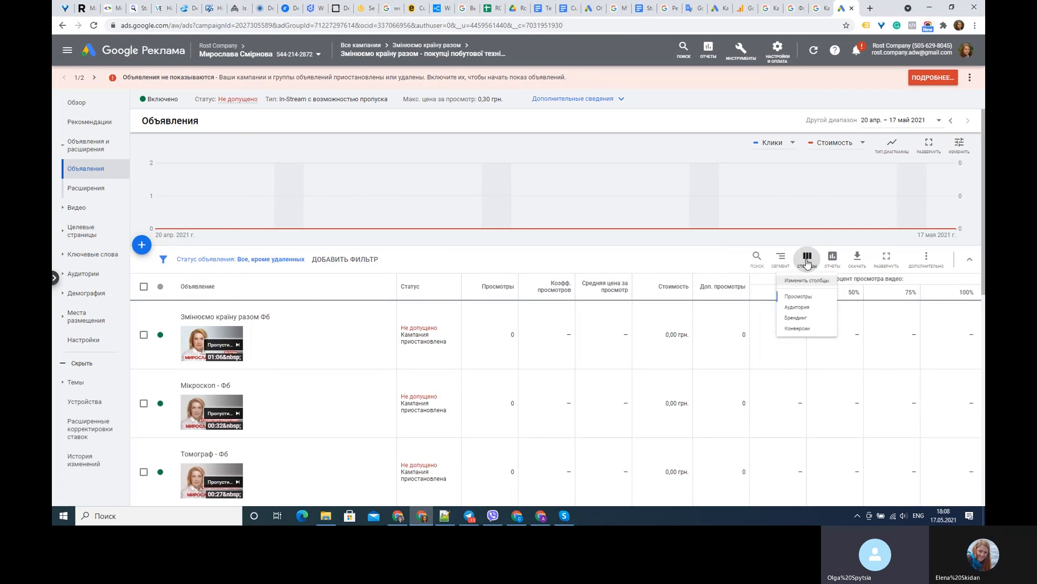
click(795, 287)
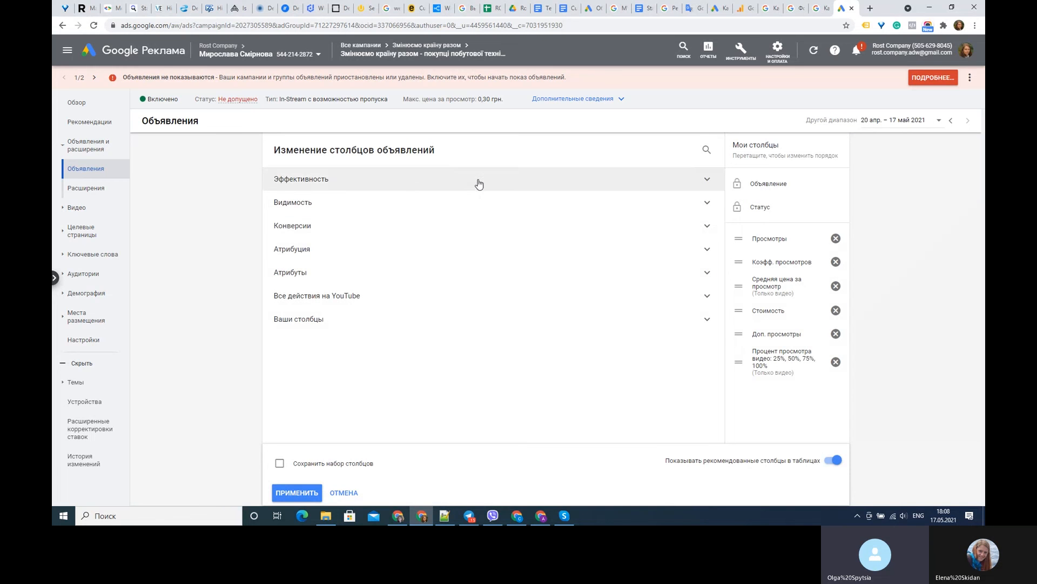
click(420, 298)
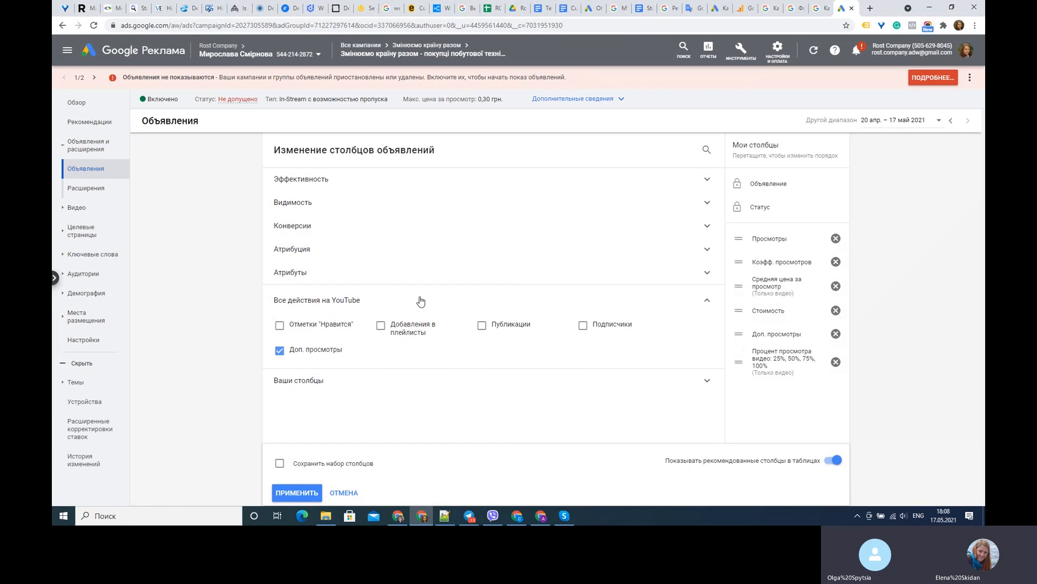
click(279, 325)
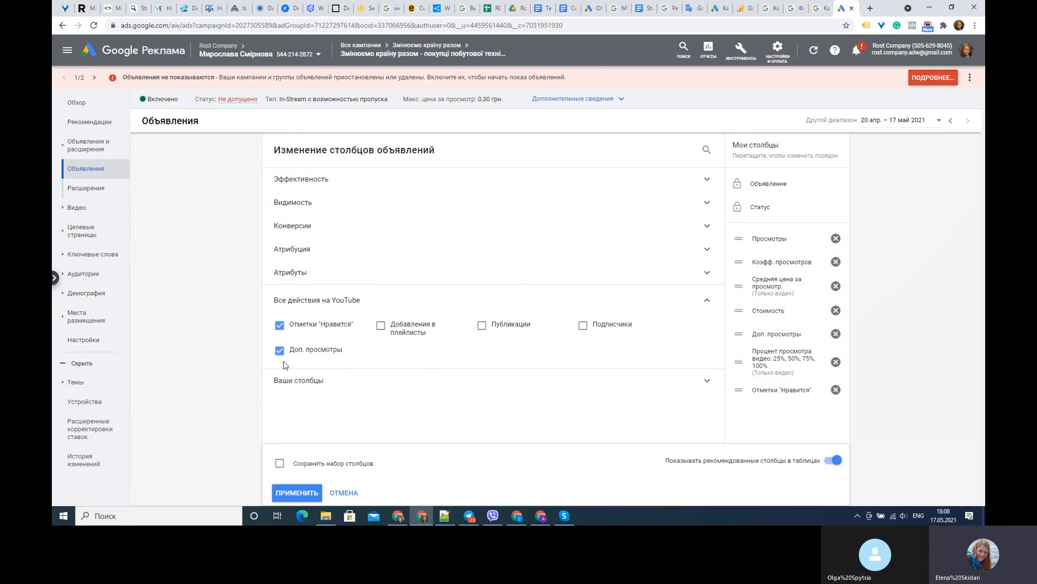
mouse_move(286, 357)
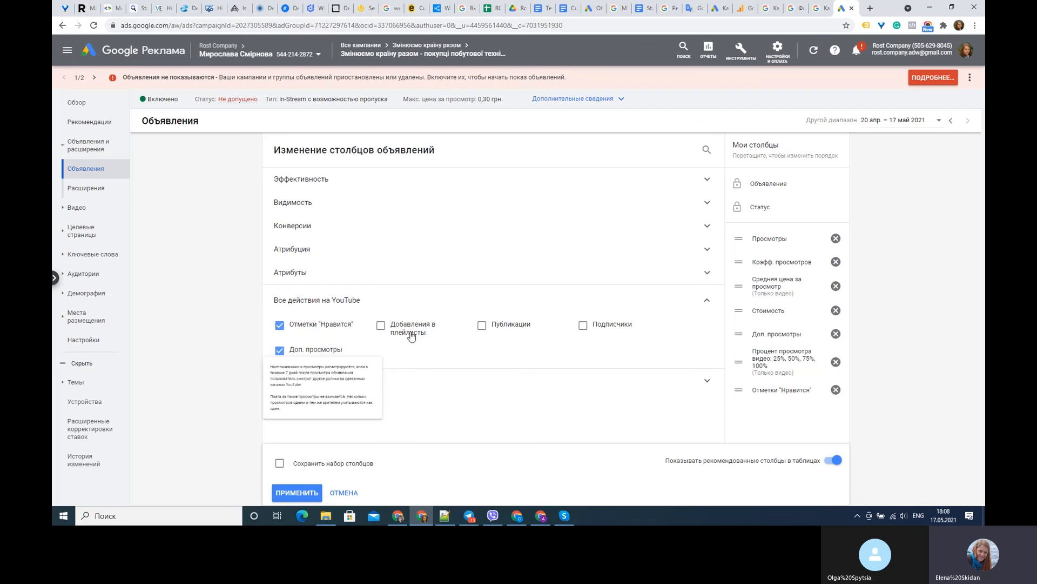
click(381, 325)
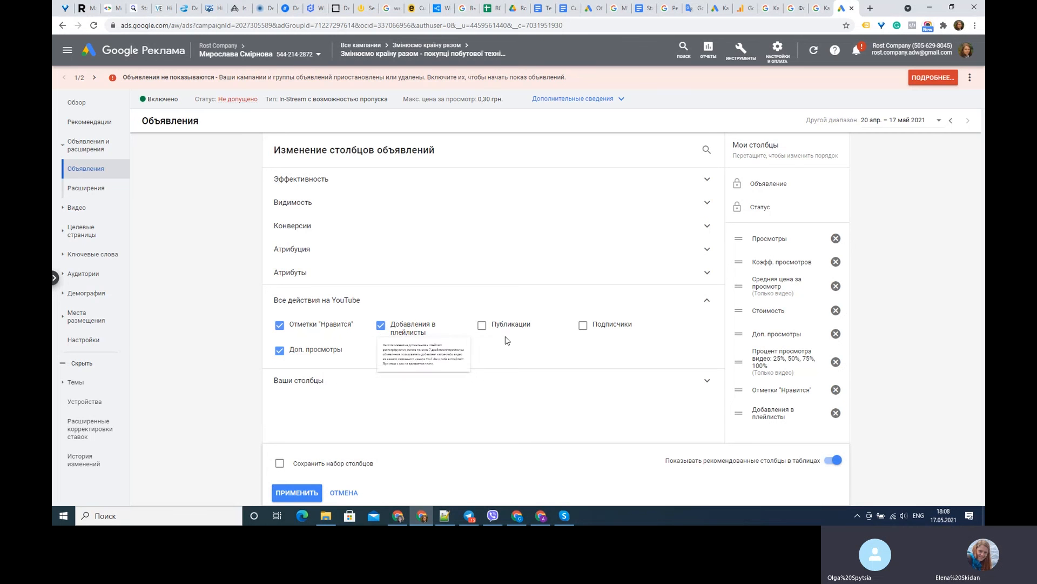
click(583, 325)
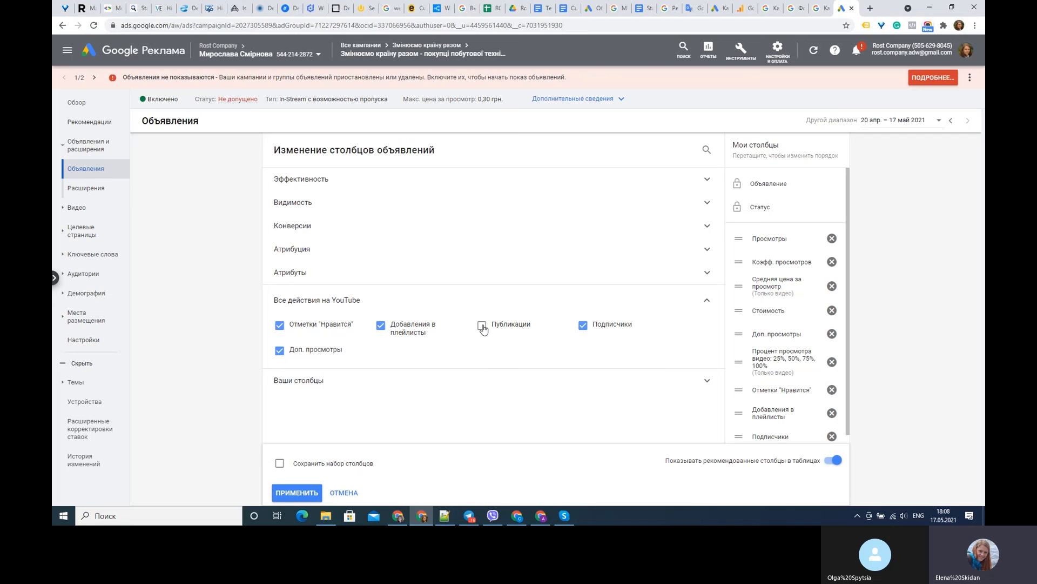
click(343, 493)
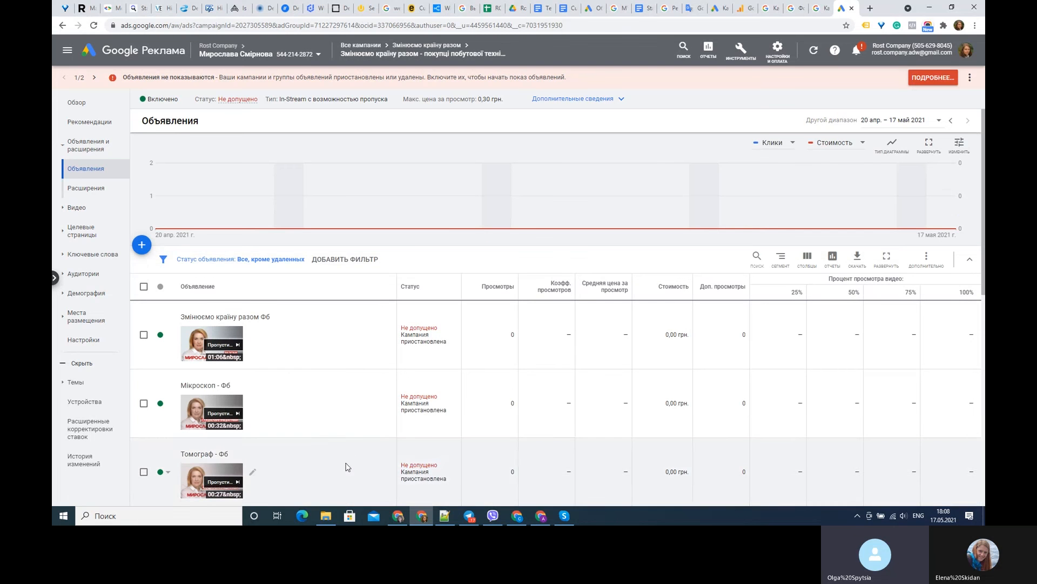